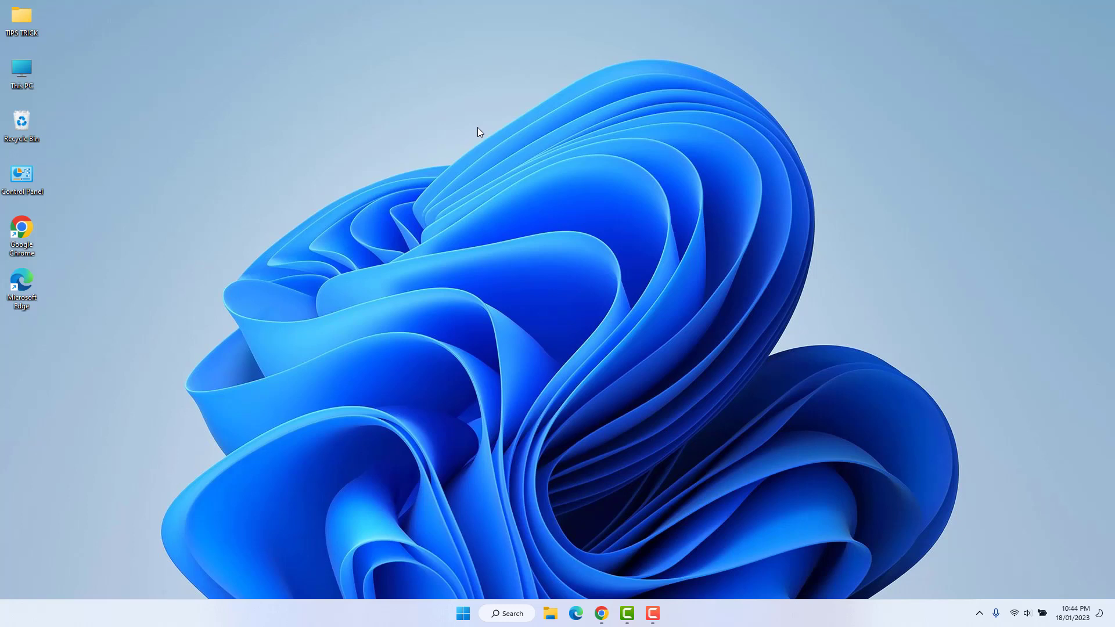
Open the OS (C:) drive from This PC and add a new folder named 'Sharefolder'.
double_click(23, 74)
double_click(177, 271)
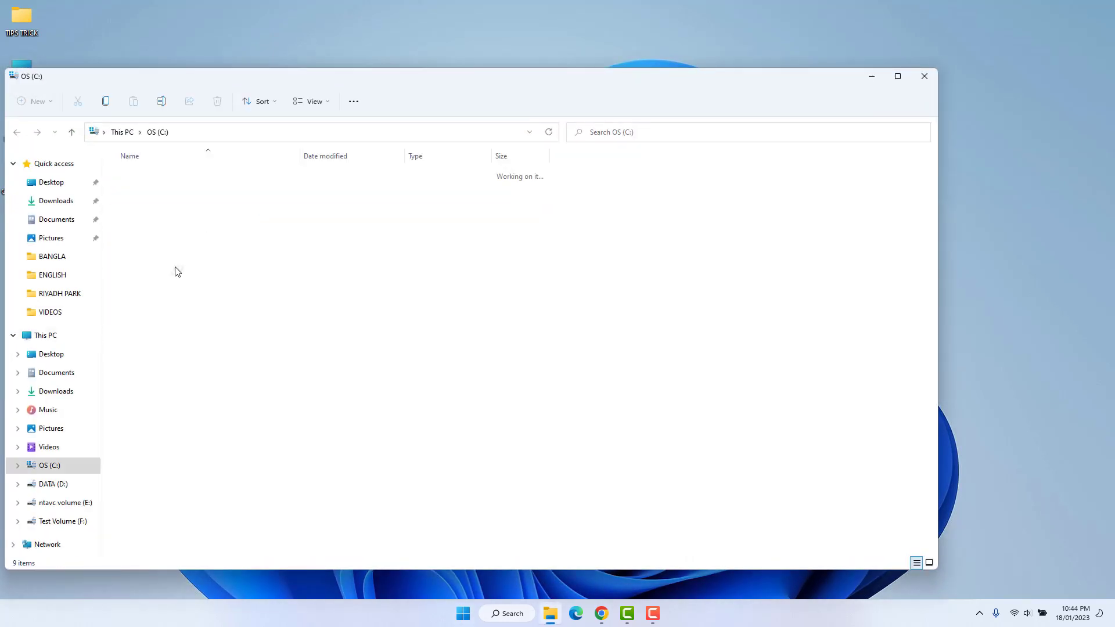
right_click(189, 394)
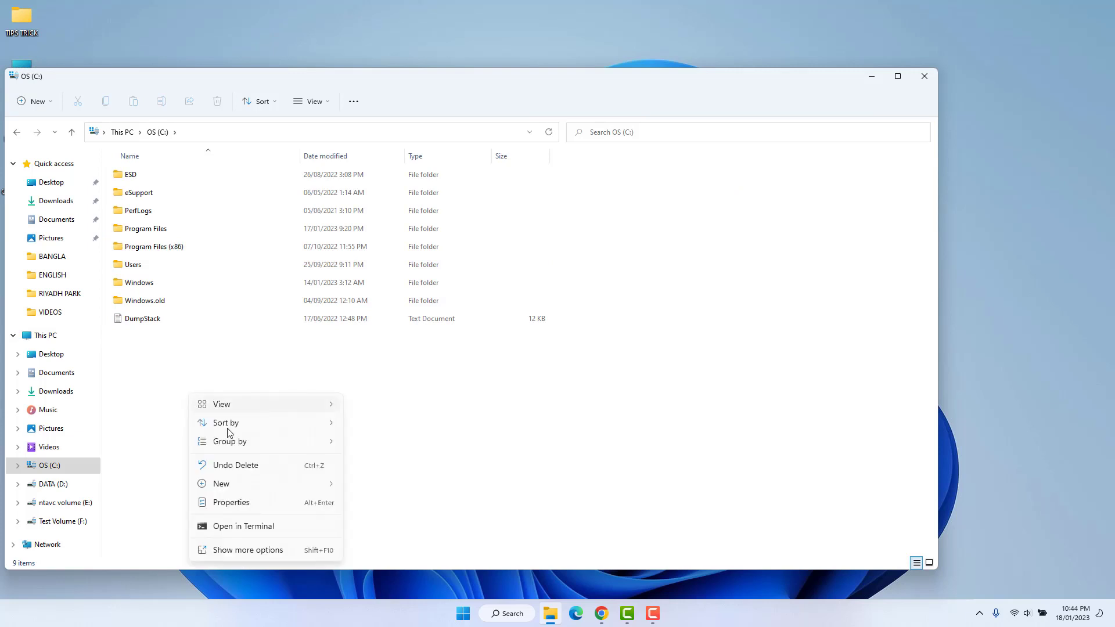
mouse_move(314, 485)
click(372, 491)
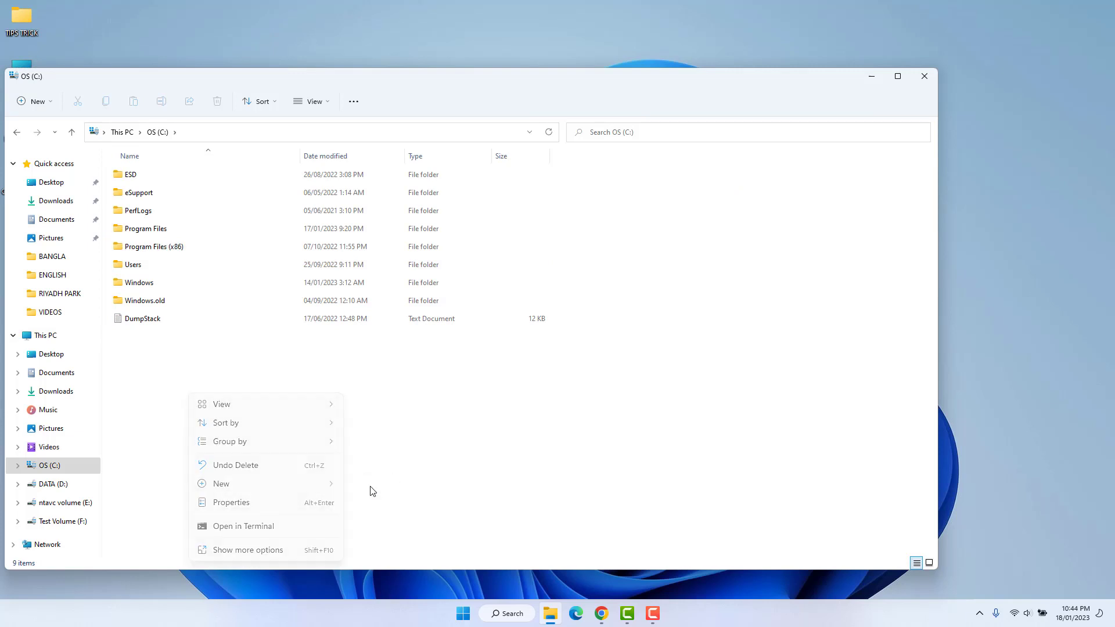
text(Sha)
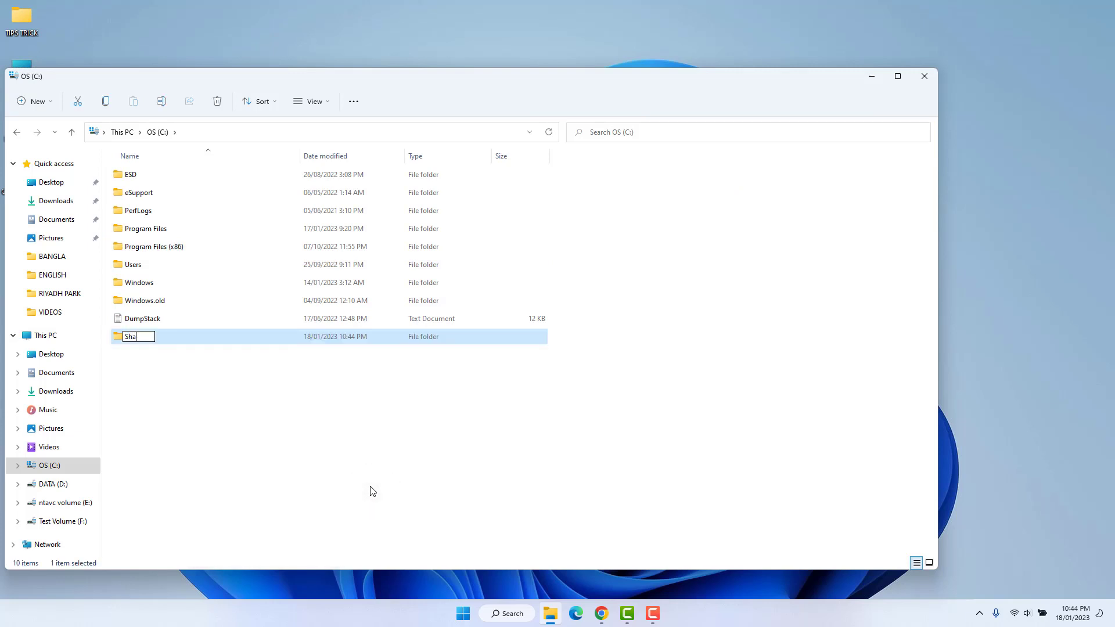
text(refolder)
click(193, 381)
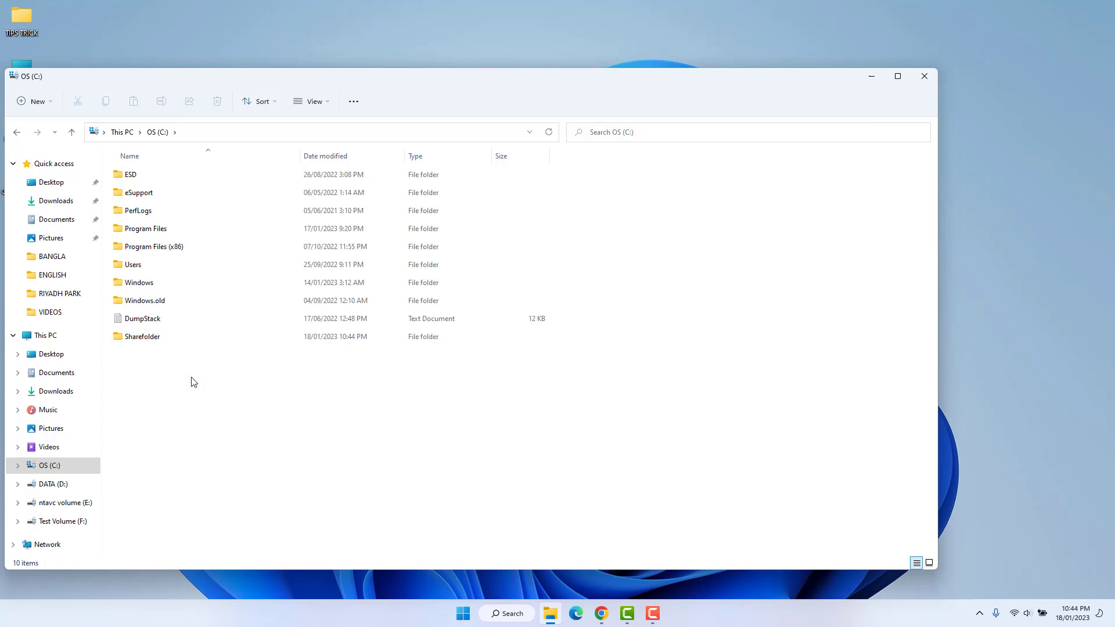
mouse_move(146, 343)
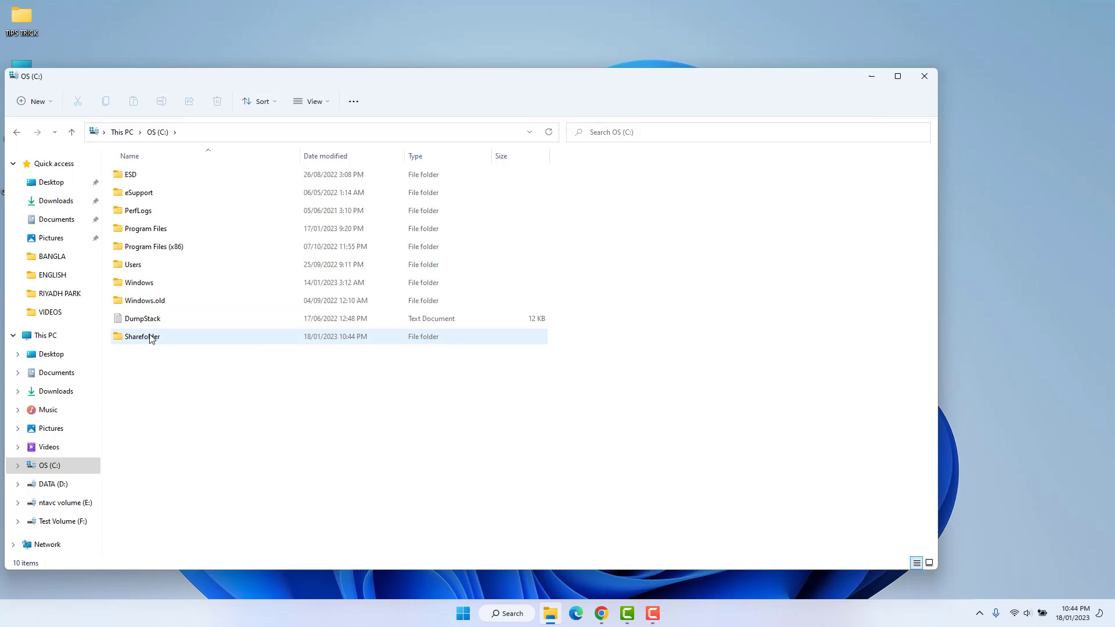
In Sharefolder's Properties, open Advanced Sharing and tick Share this folder.
right_click(150, 337)
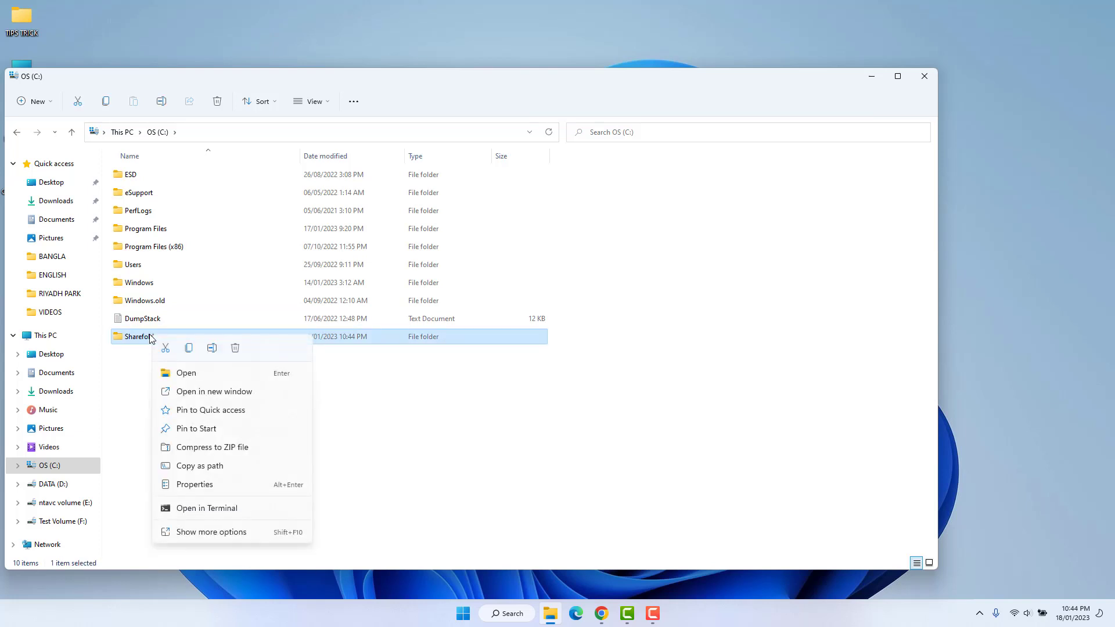
click(197, 486)
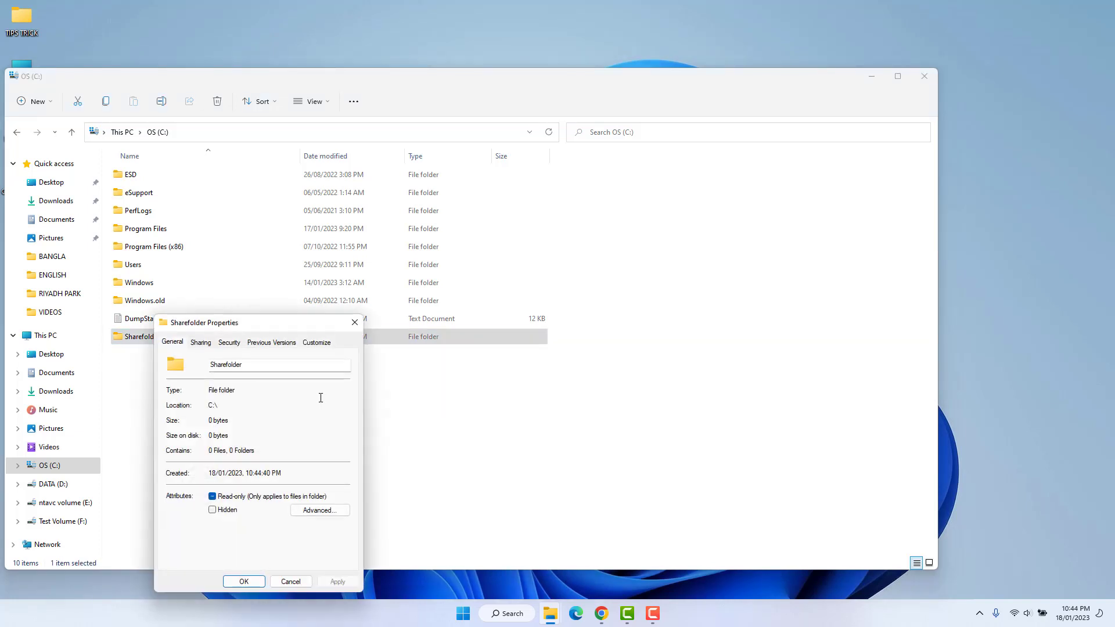
click(200, 341)
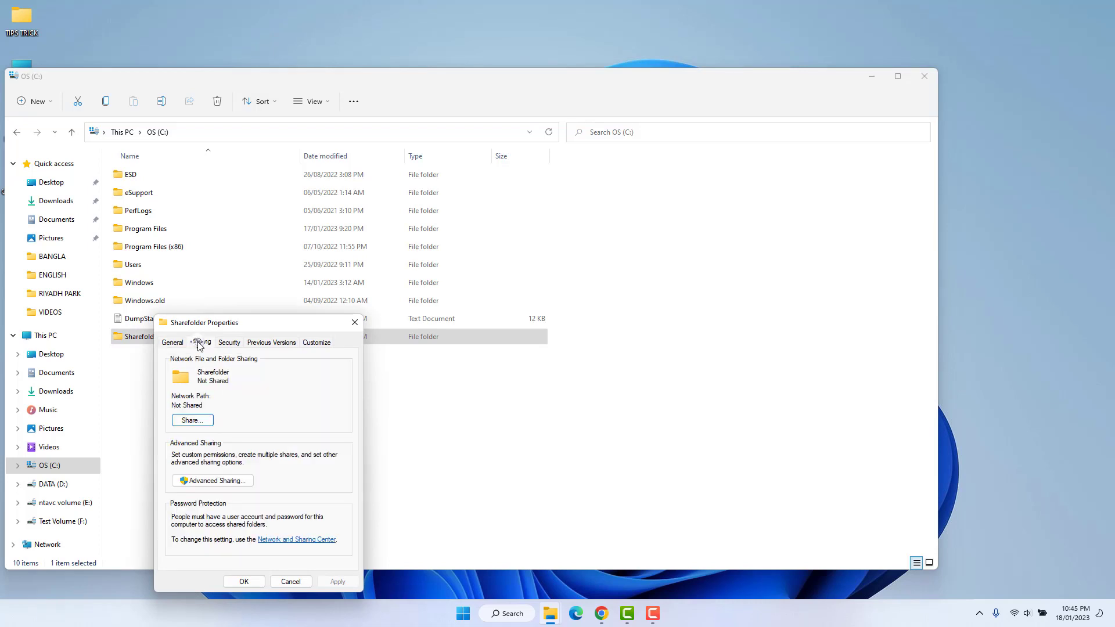
click(216, 481)
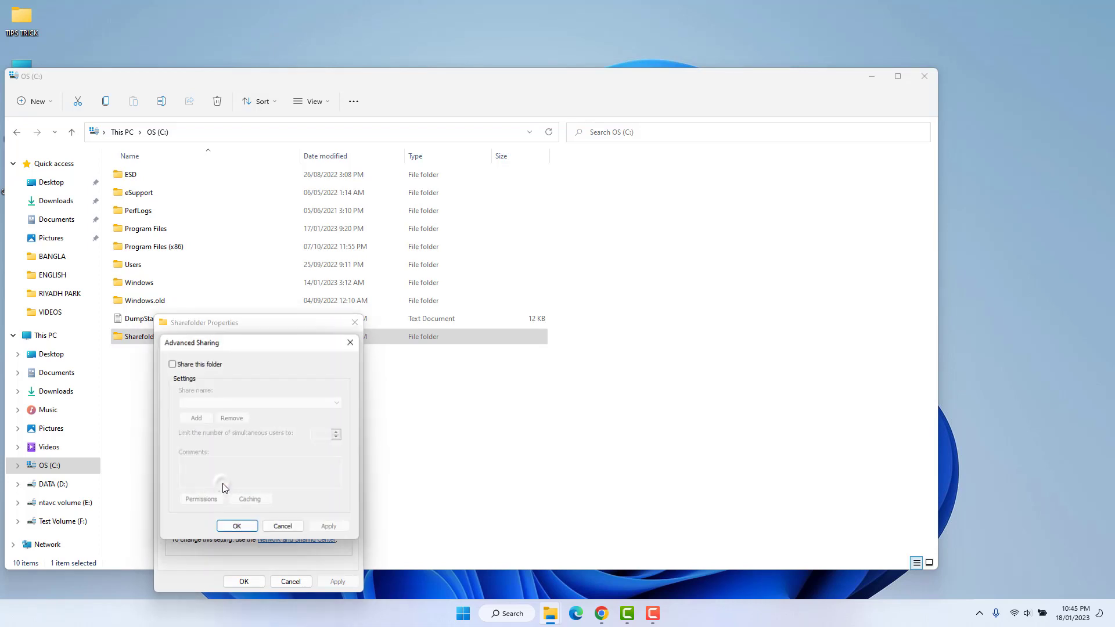
click(171, 363)
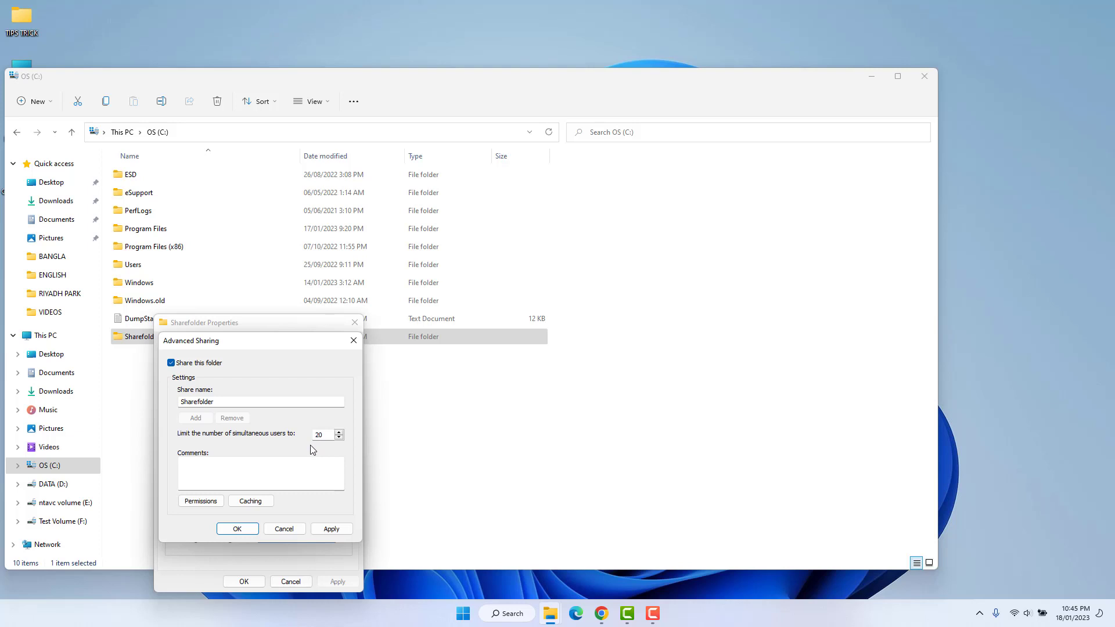
Allow Everyone Full Control in the share permissions, then apply and close Advanced Sharing.
click(194, 501)
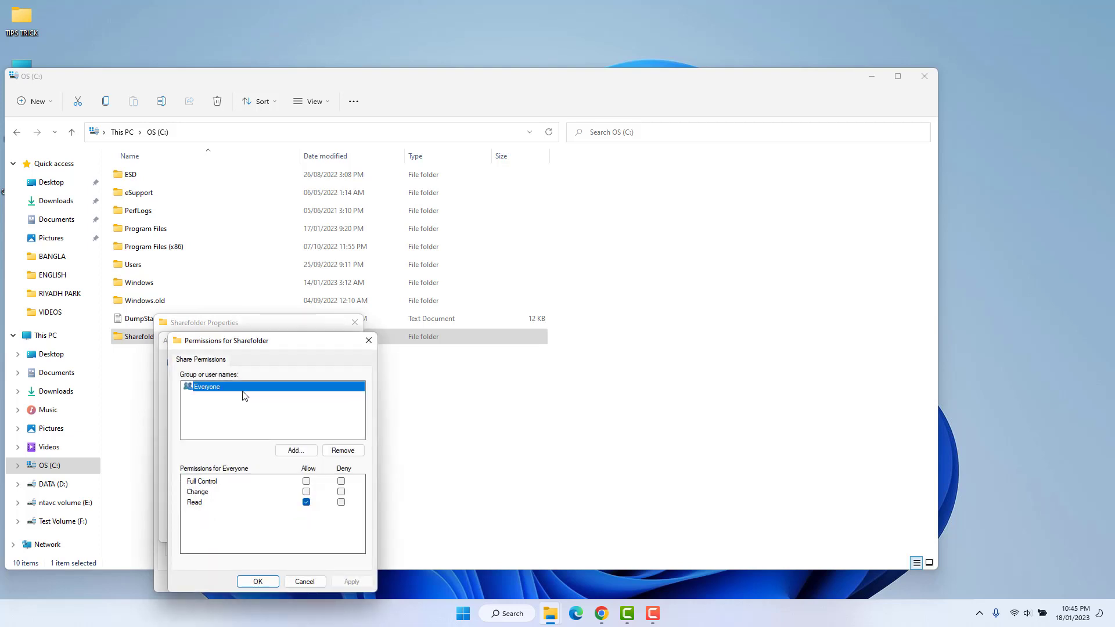
click(306, 481)
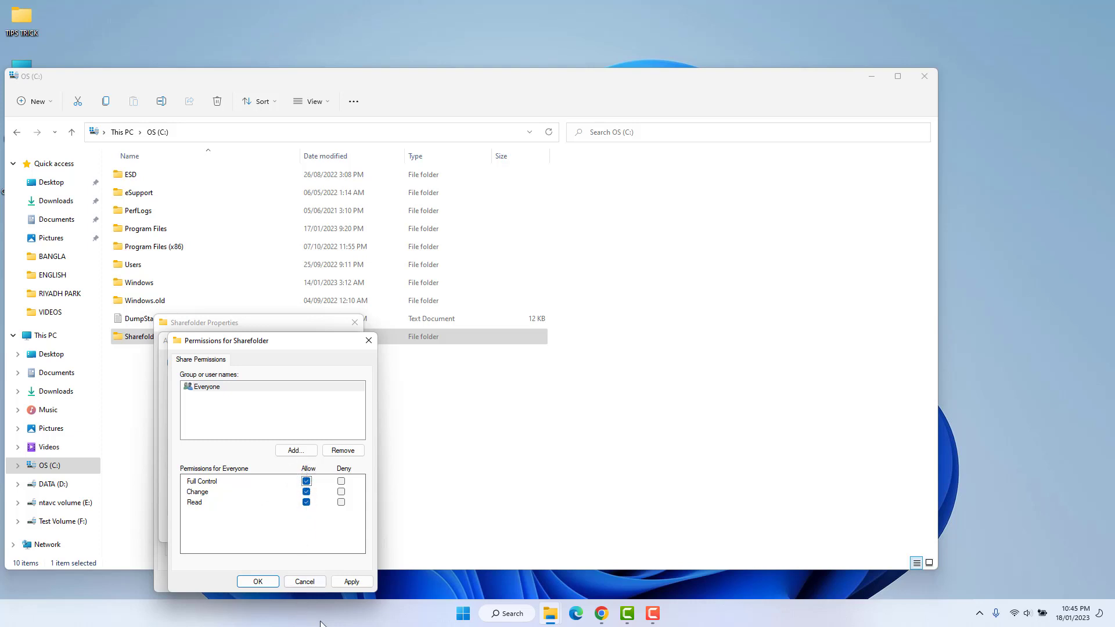
click(355, 584)
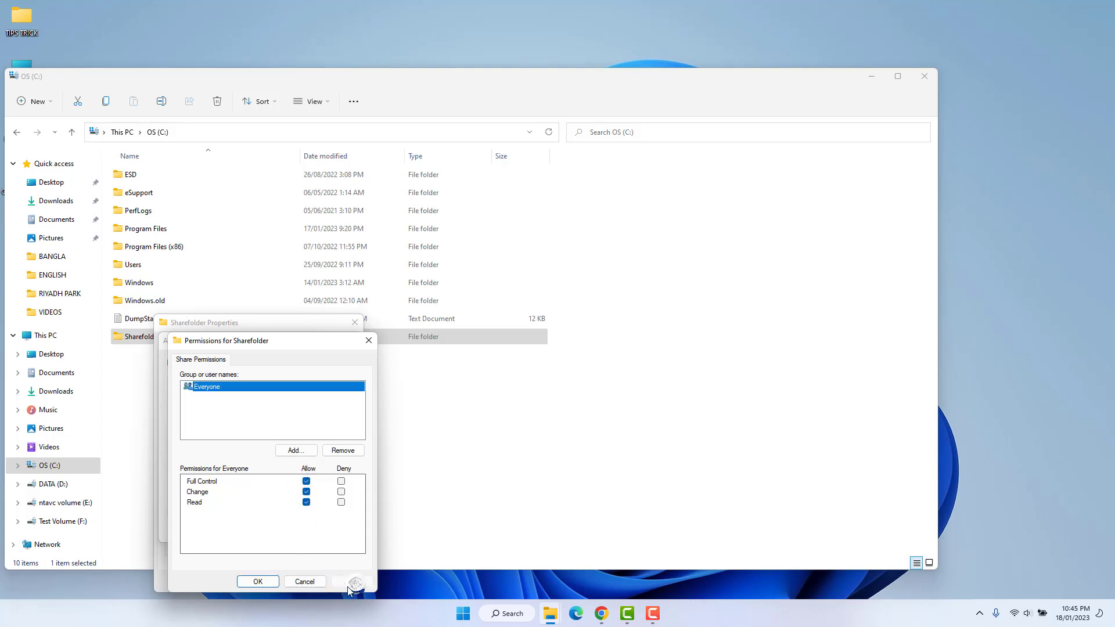
click(257, 581)
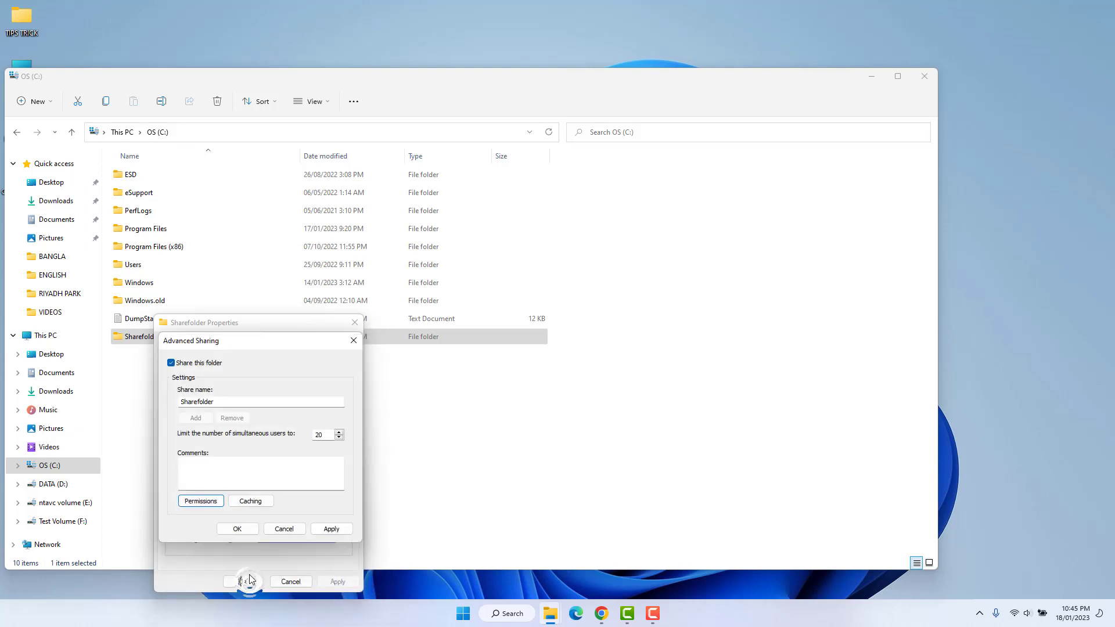
click(330, 529)
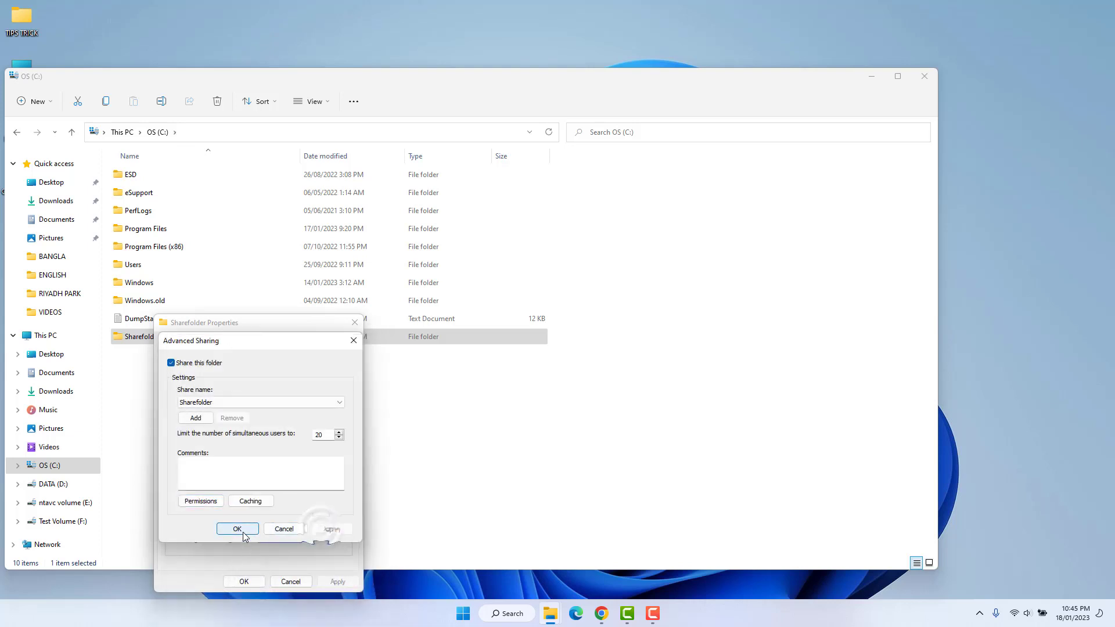
click(239, 528)
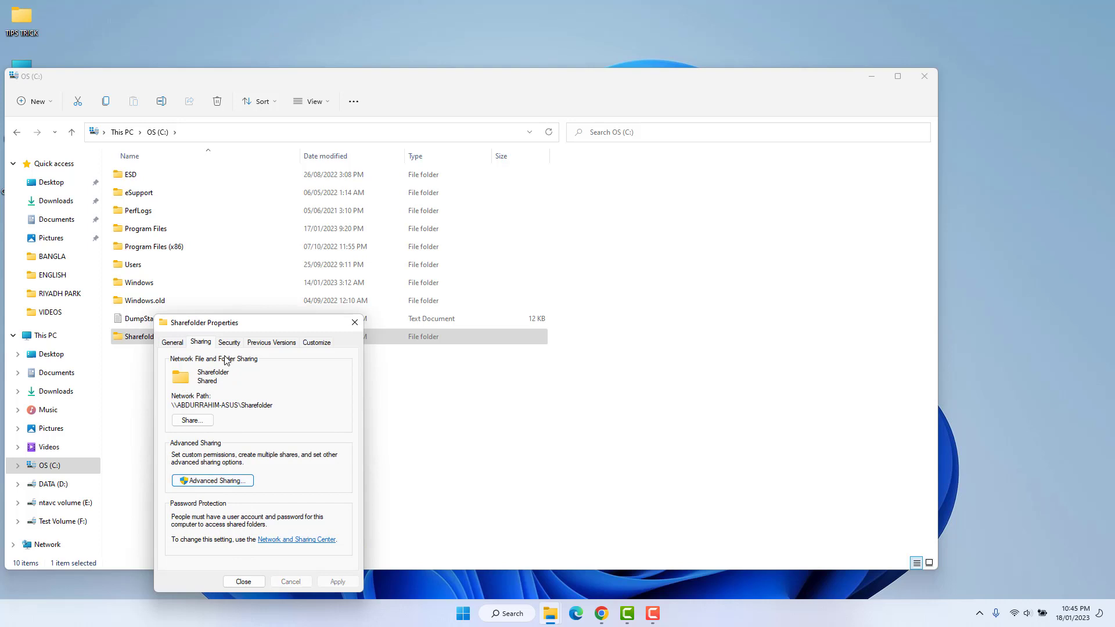
Add the Everyone group on the Security tab, allow it Full control, and apply.
click(230, 345)
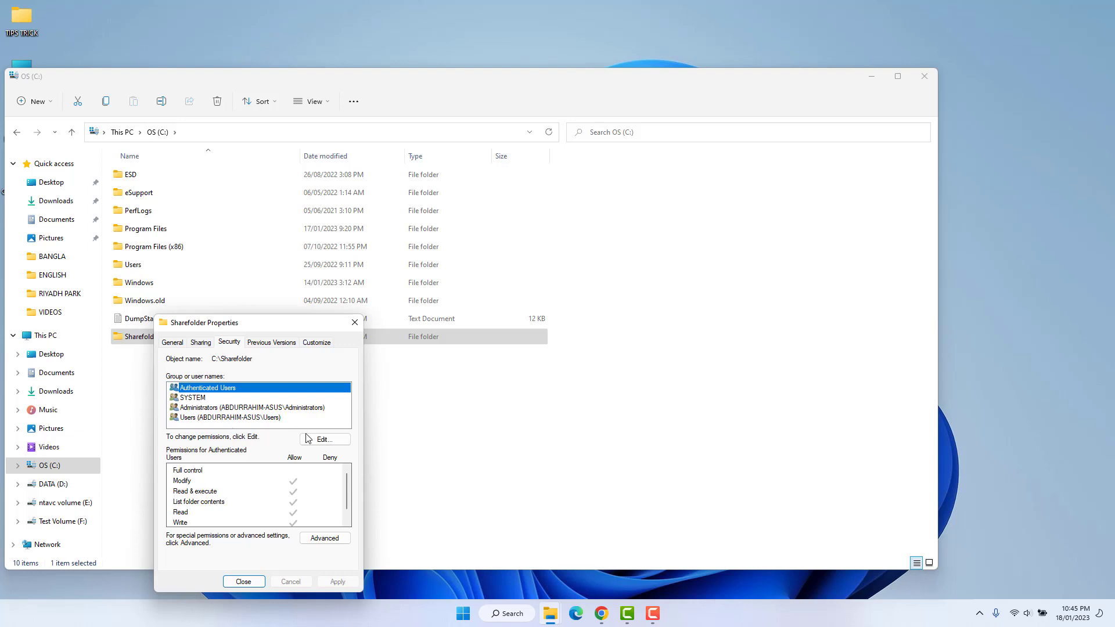
click(329, 440)
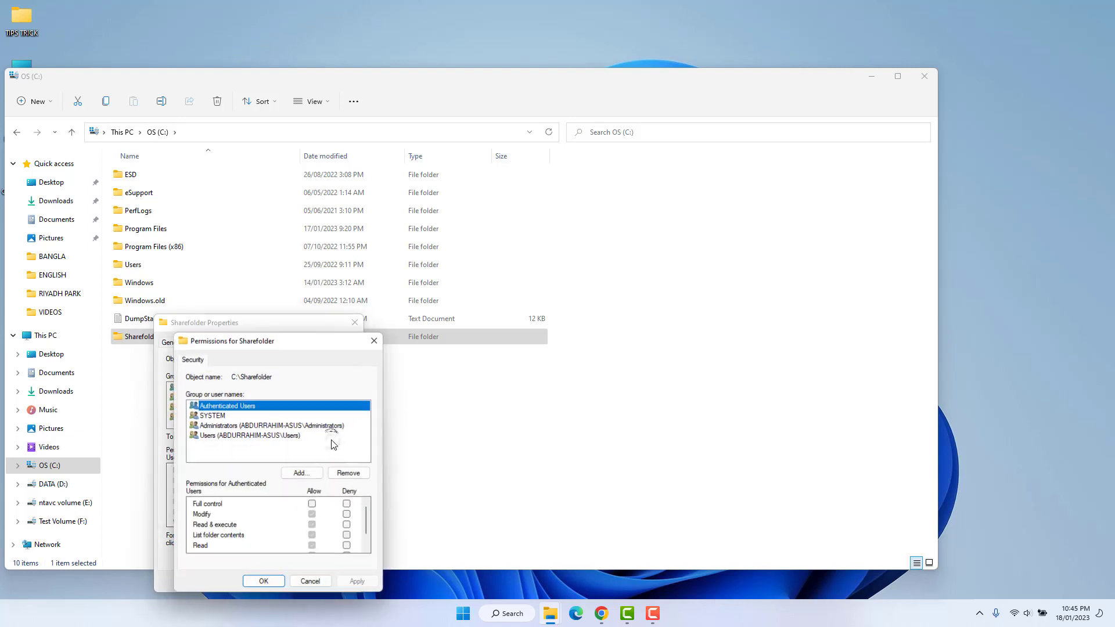
click(302, 473)
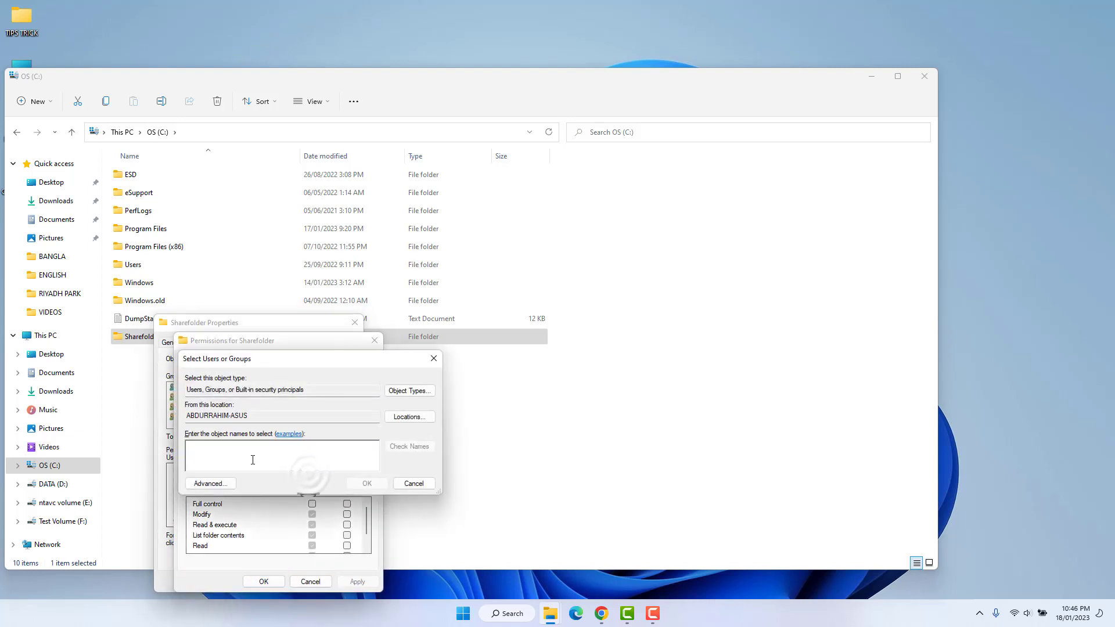
text(everyone)
click(407, 448)
click(364, 484)
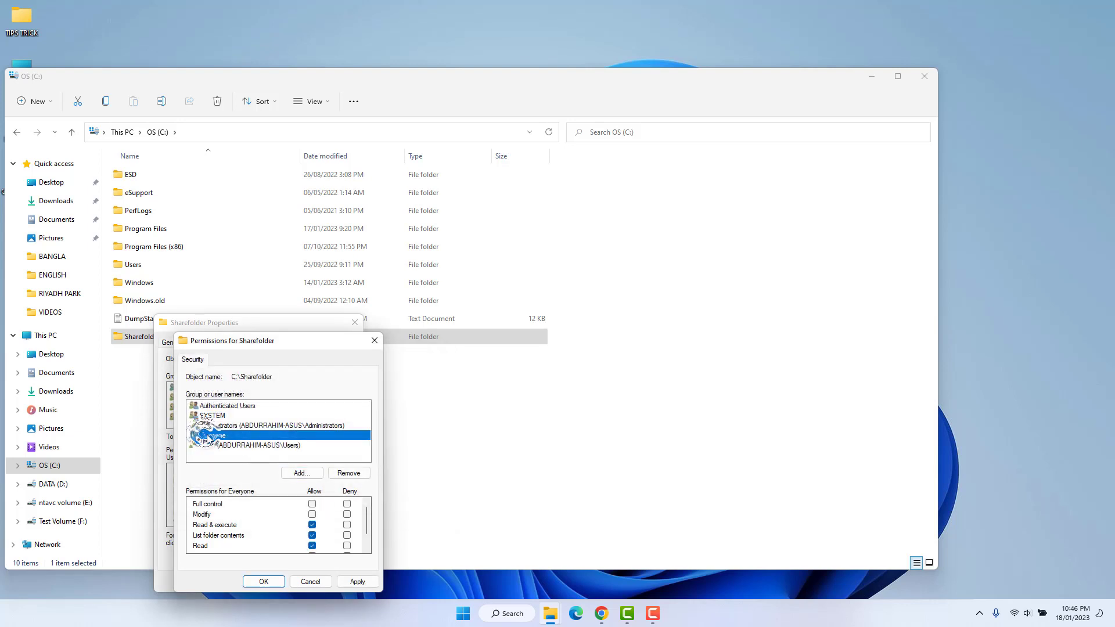
click(312, 503)
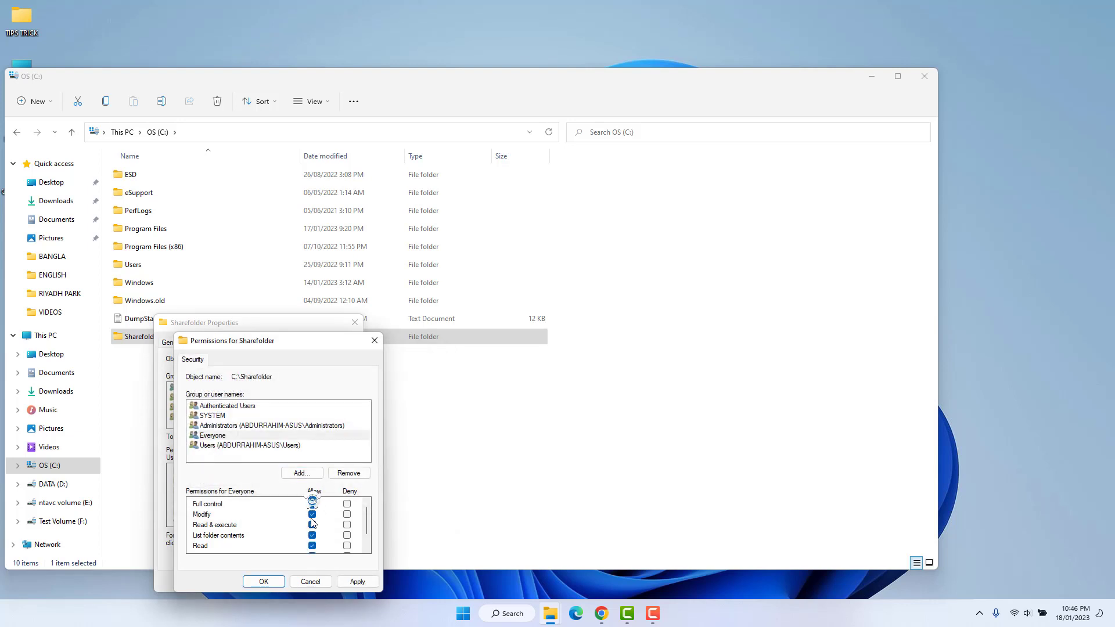
click(364, 584)
click(266, 582)
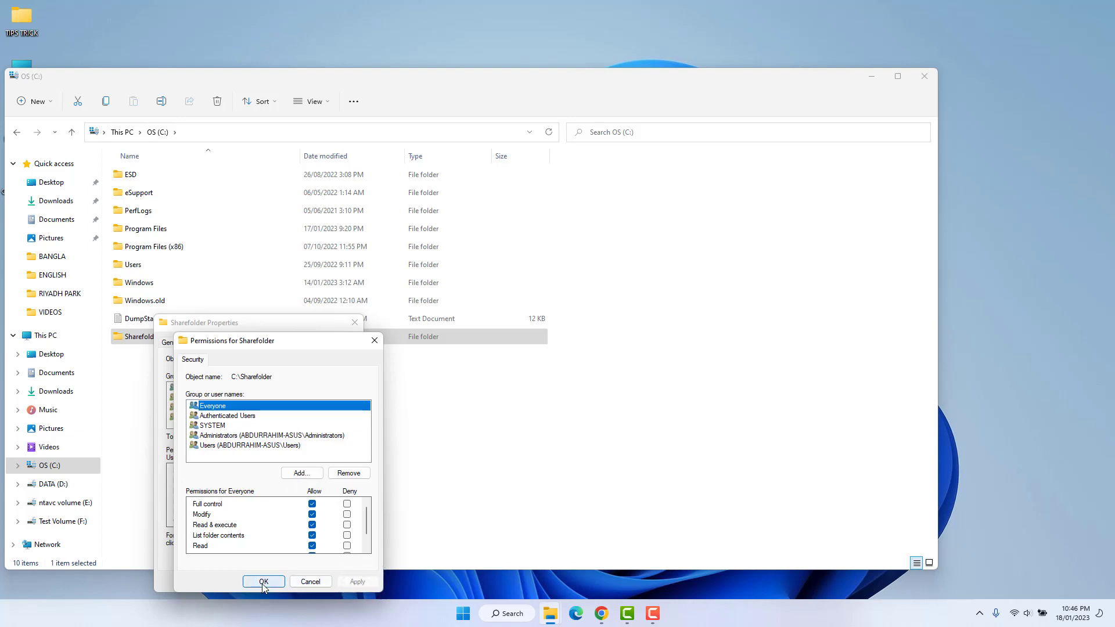
Close Sharefolder's Properties dialog and the OS (C:) File Explorer window.
click(244, 581)
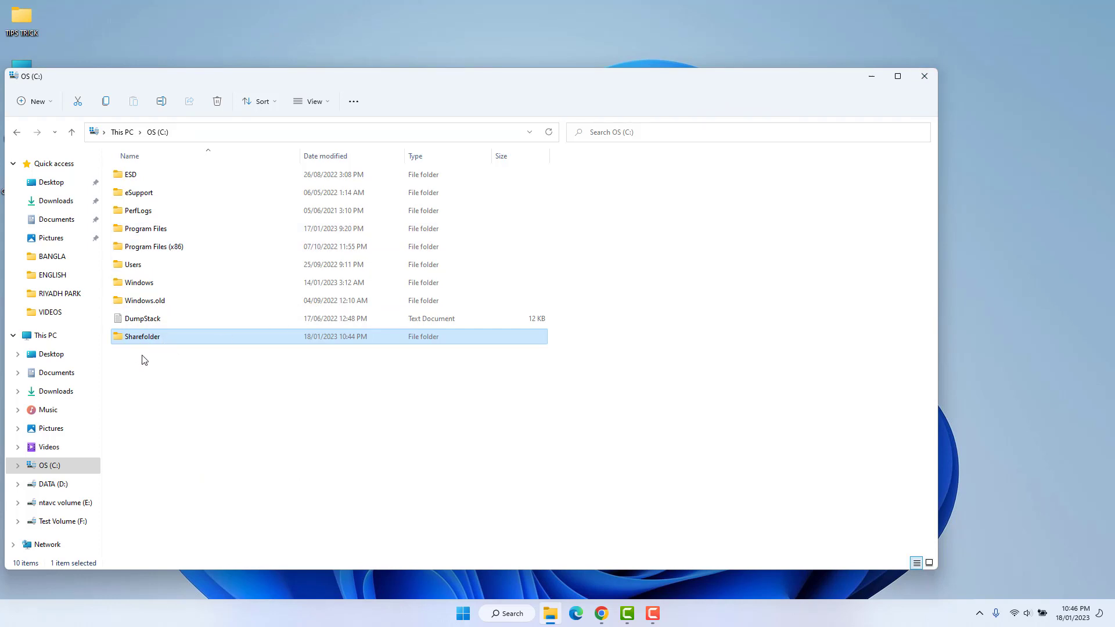
click(927, 73)
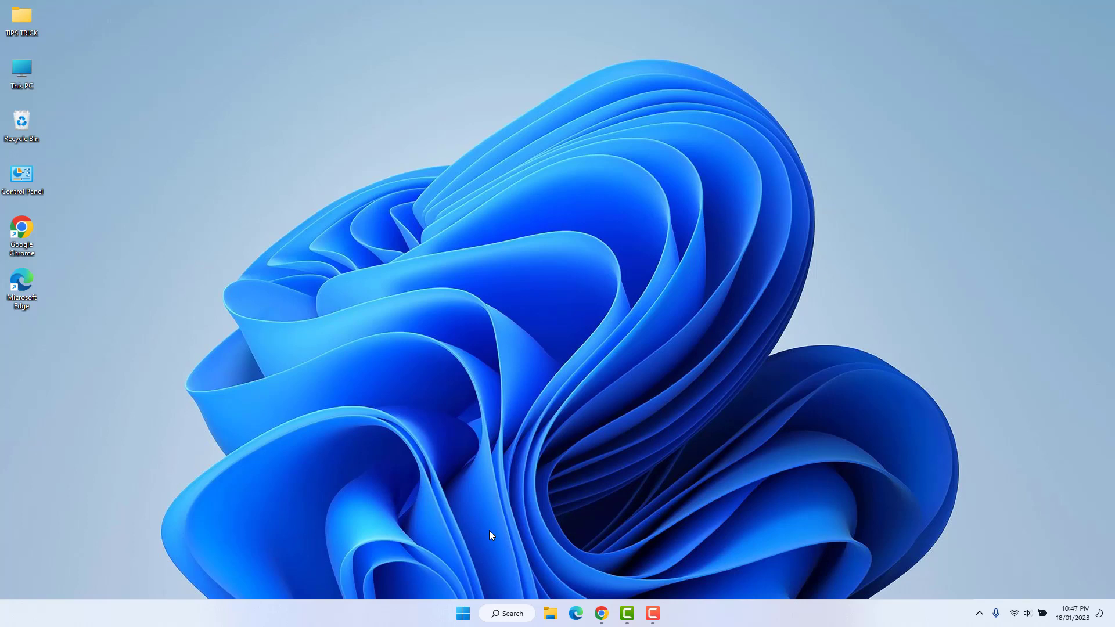
Search for 'firewall' and launch Windows Defender Firewall with Advanced Security.
click(511, 616)
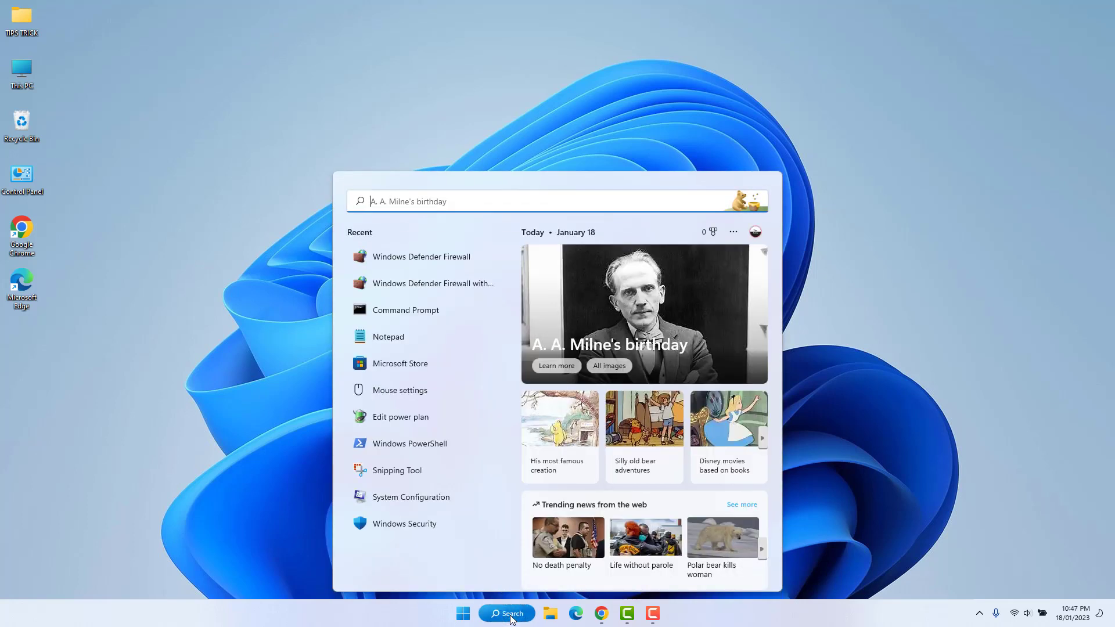
text(fir)
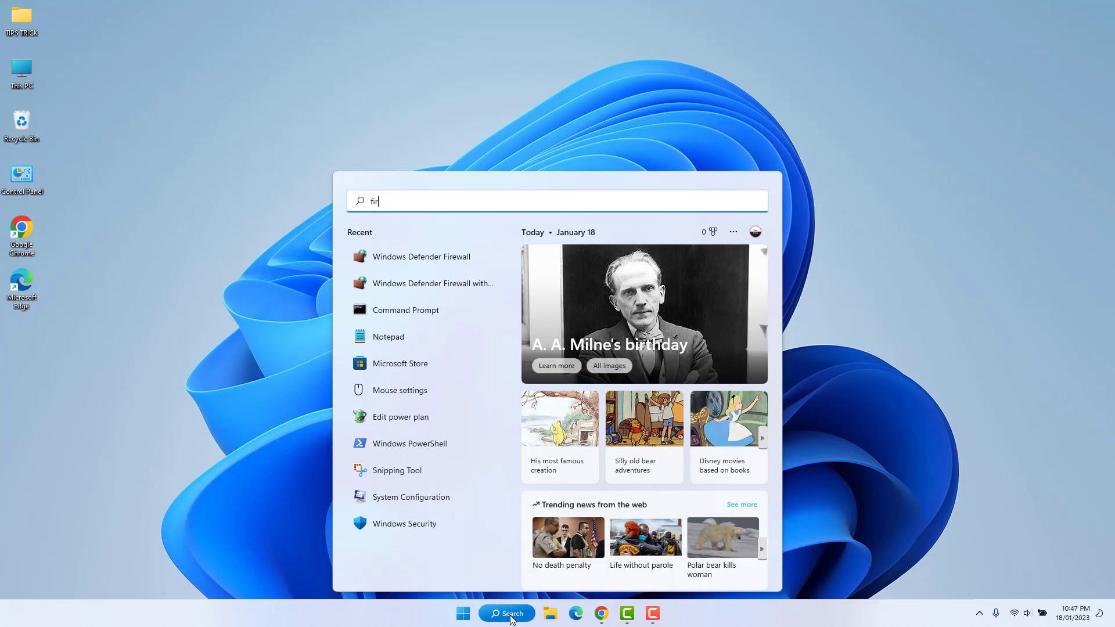
text(ew)
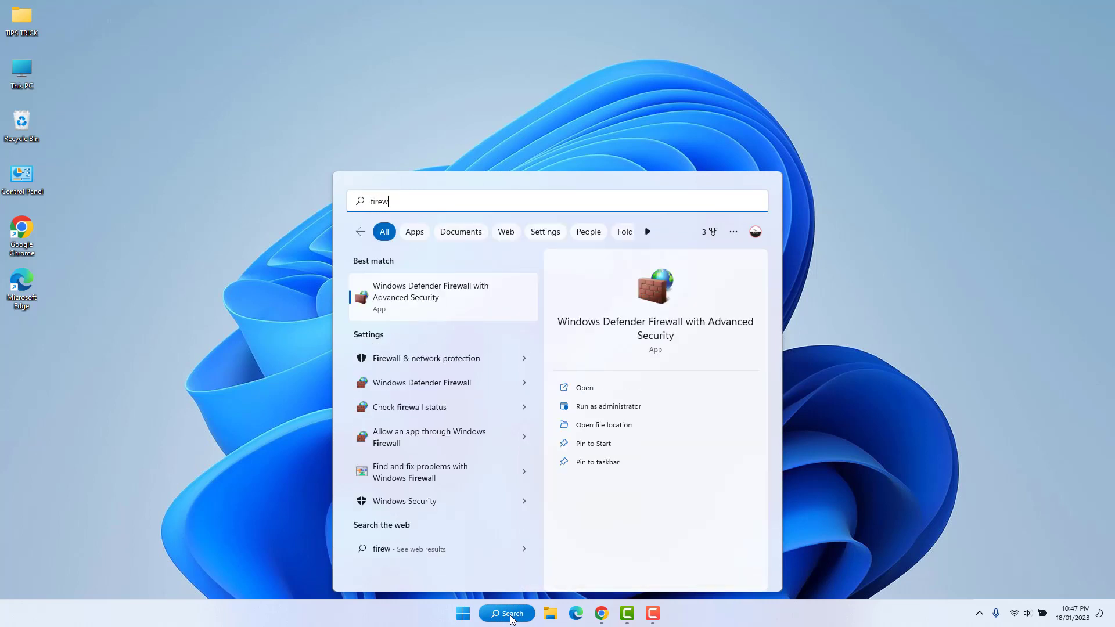
text(all)
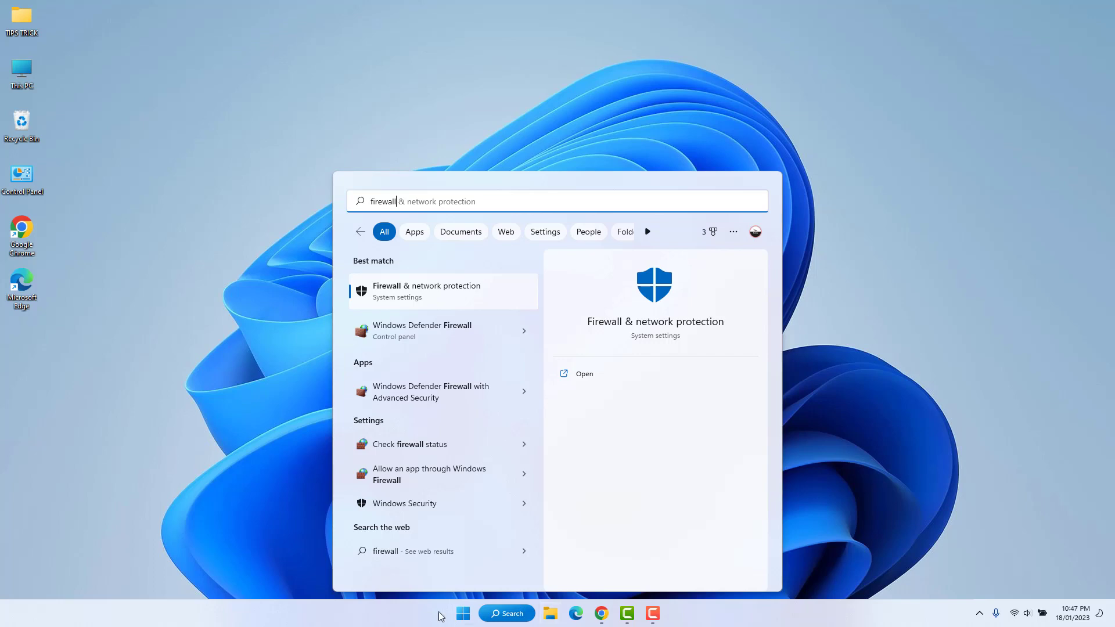
click(437, 399)
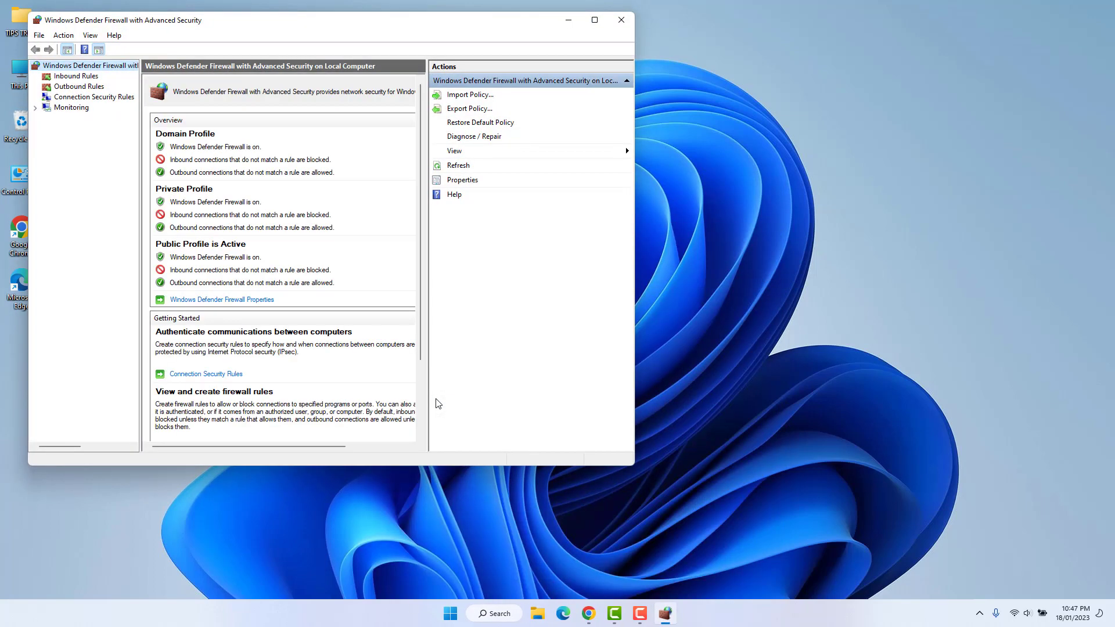
Maximize the console and enable the Private and Domain File and Printer Sharing (SMB-In) inbound rules.
click(600, 21)
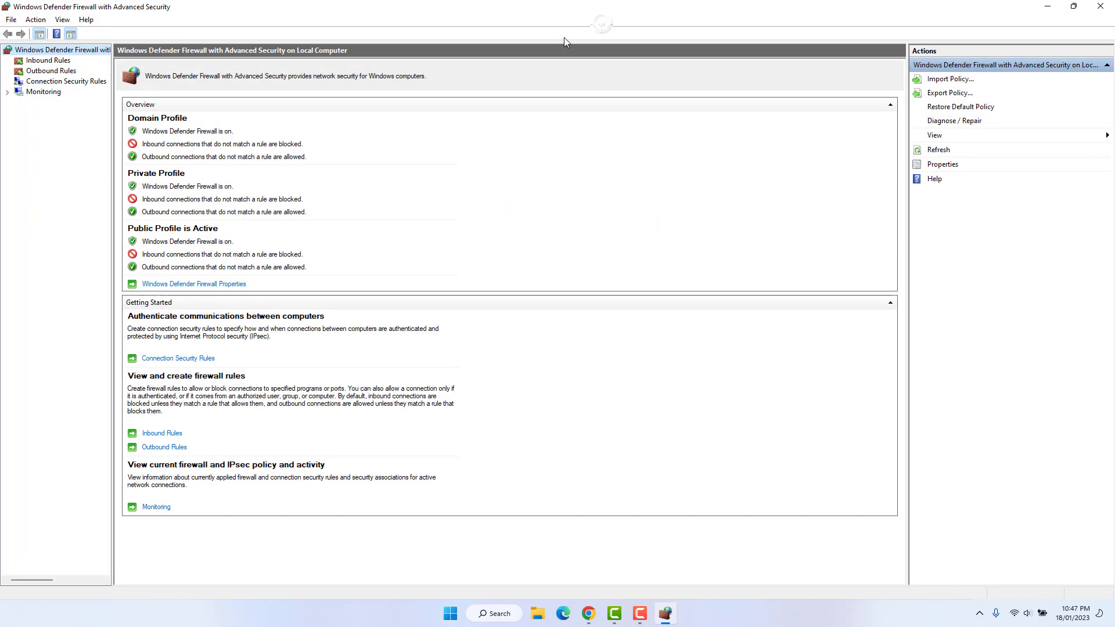
click(46, 61)
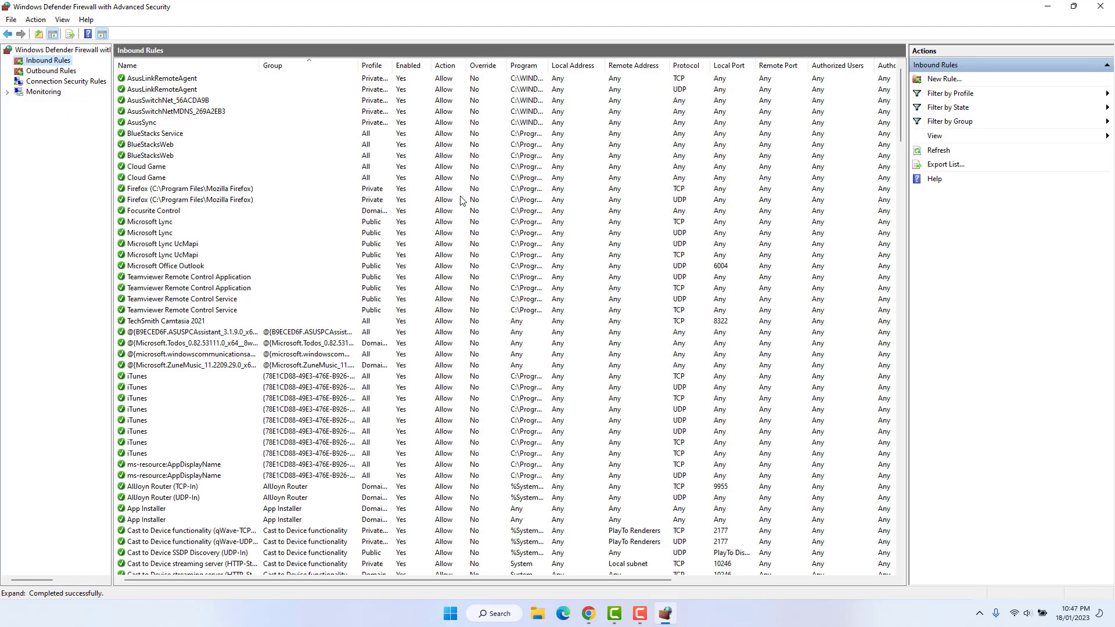
drag(900, 112, 907, 262)
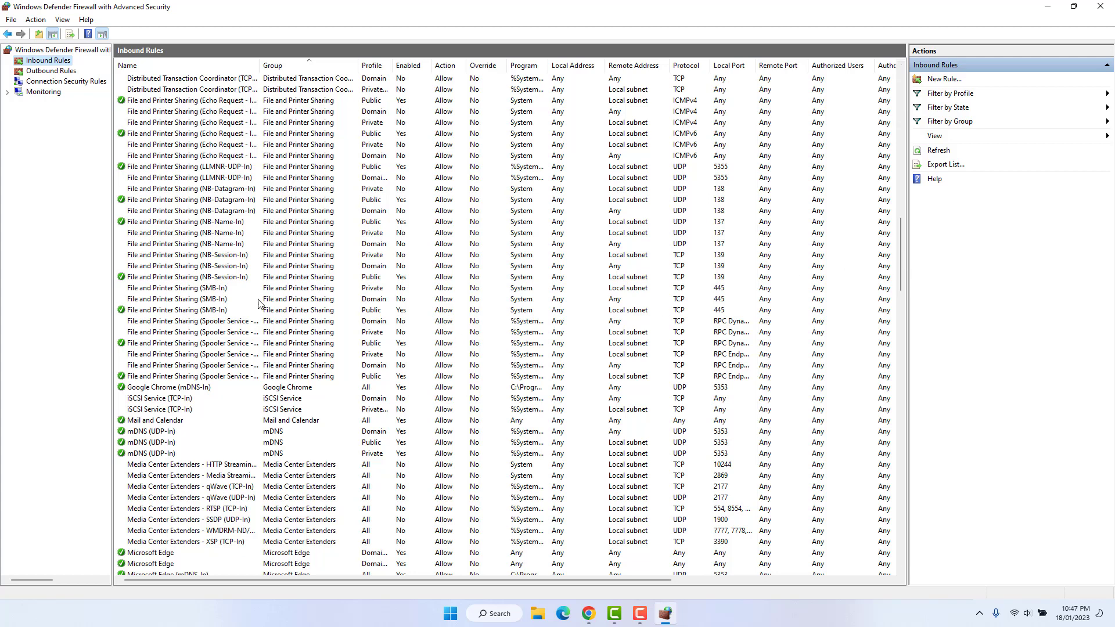
click(168, 288)
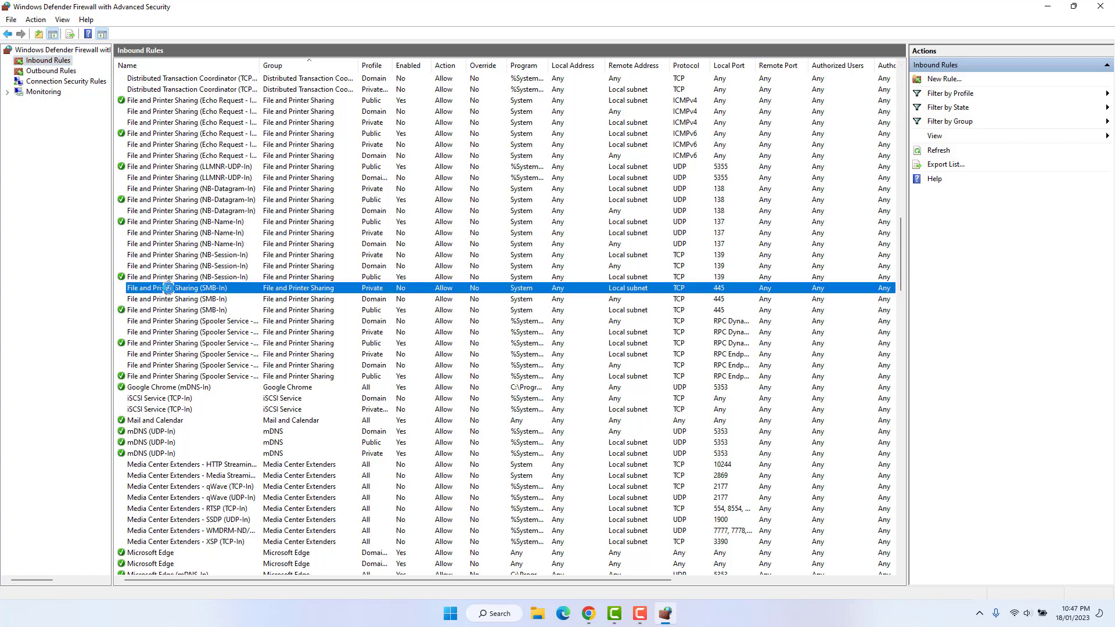
right_click(200, 288)
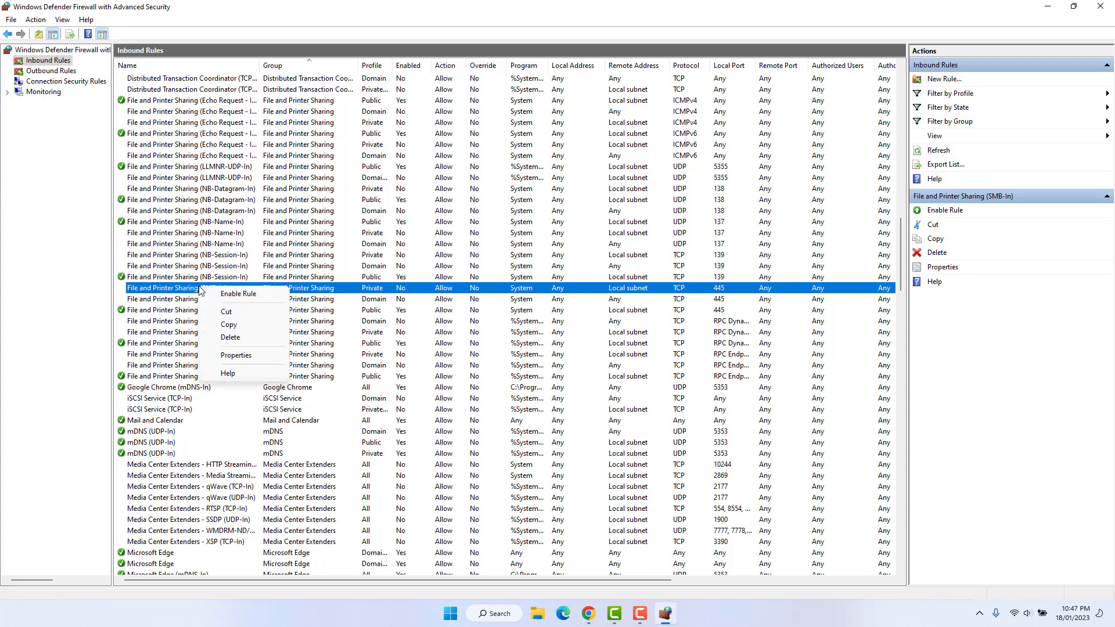
click(229, 294)
click(165, 300)
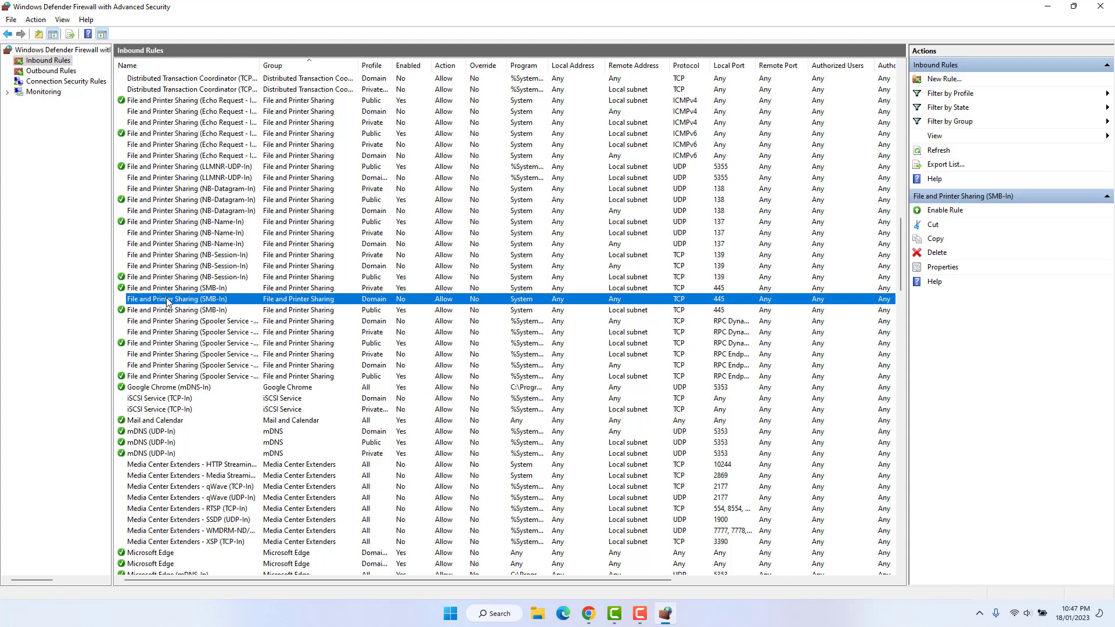
right_click(217, 302)
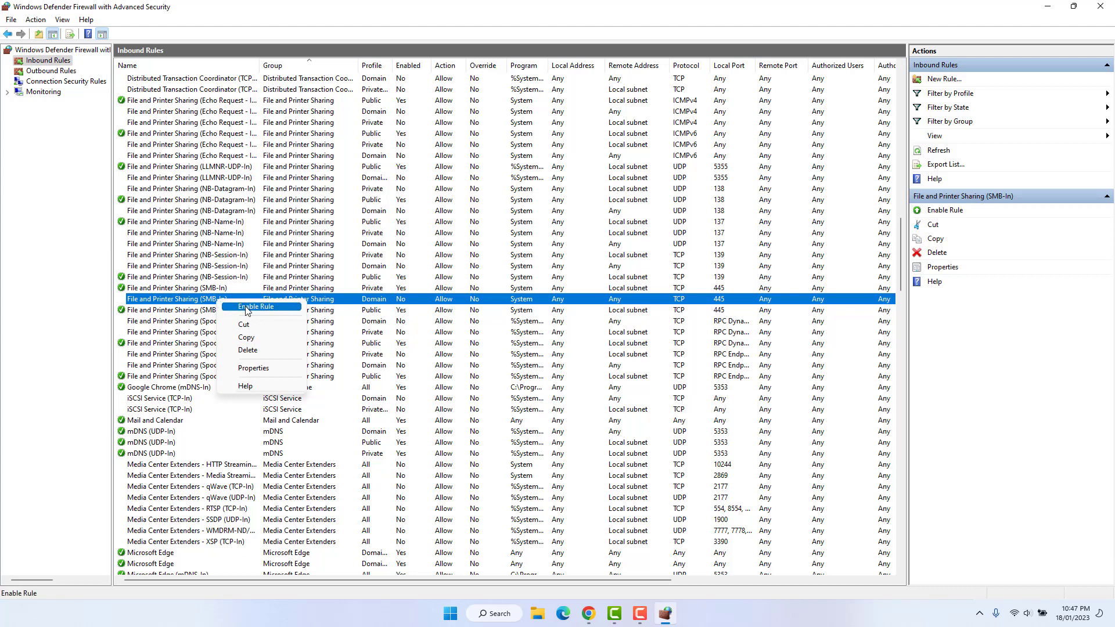
click(247, 308)
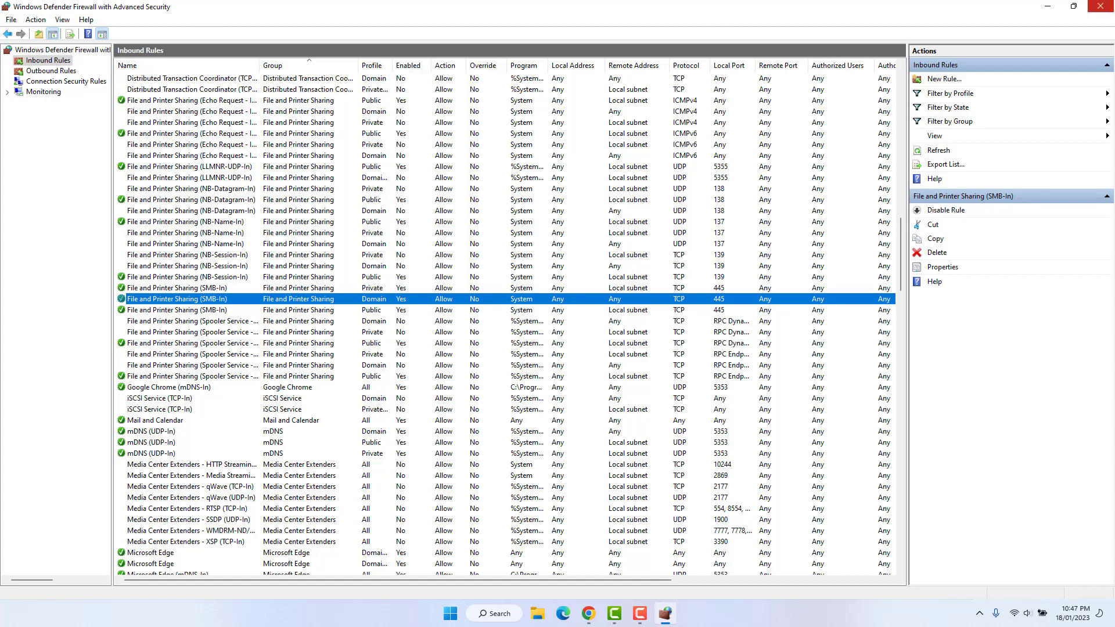
Close the firewall console and right-click the taskbar network icon for Network and Internet settings.
click(1101, 6)
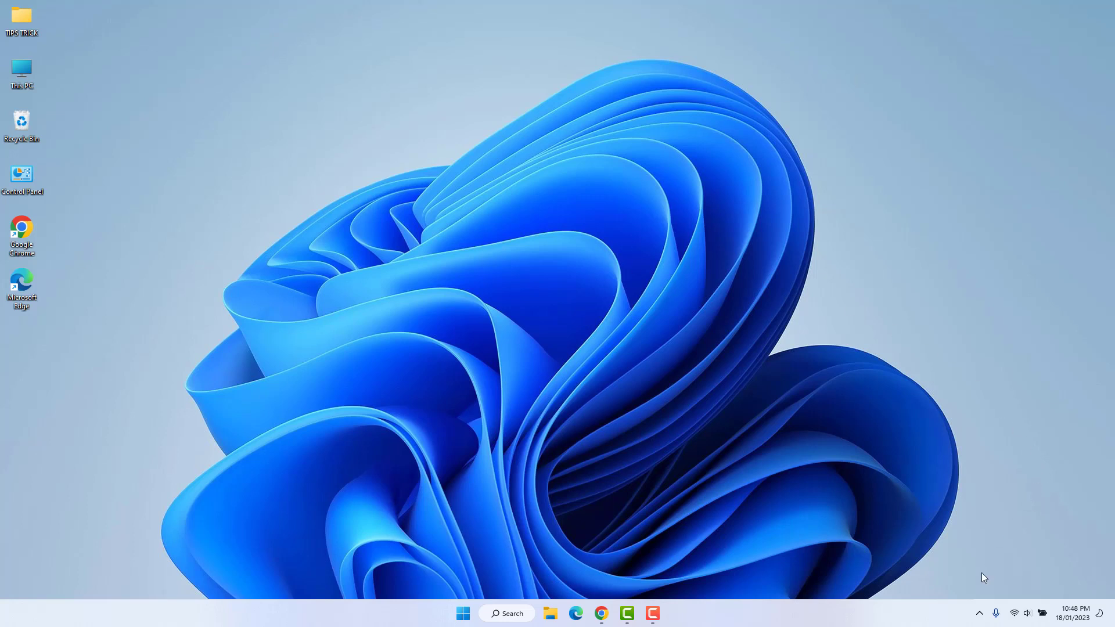
click(1015, 615)
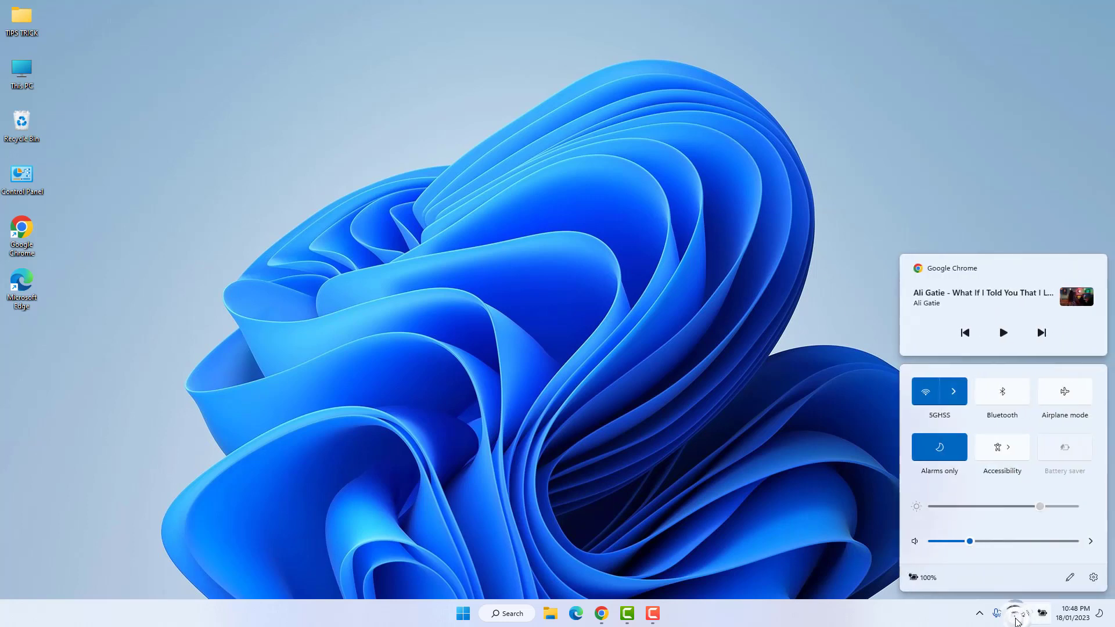
right_click(1016, 617)
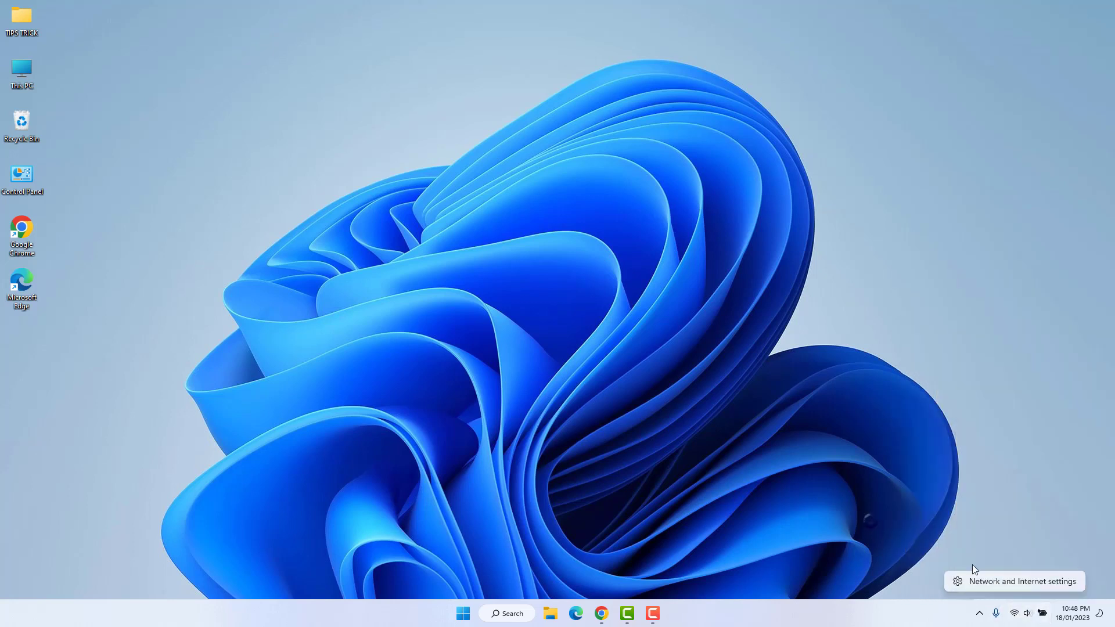
right_click(1015, 614)
Find IPv4 address 192.168.100.250 in the 5GHSS Wi-Fi properties, then close Settings.
click(994, 583)
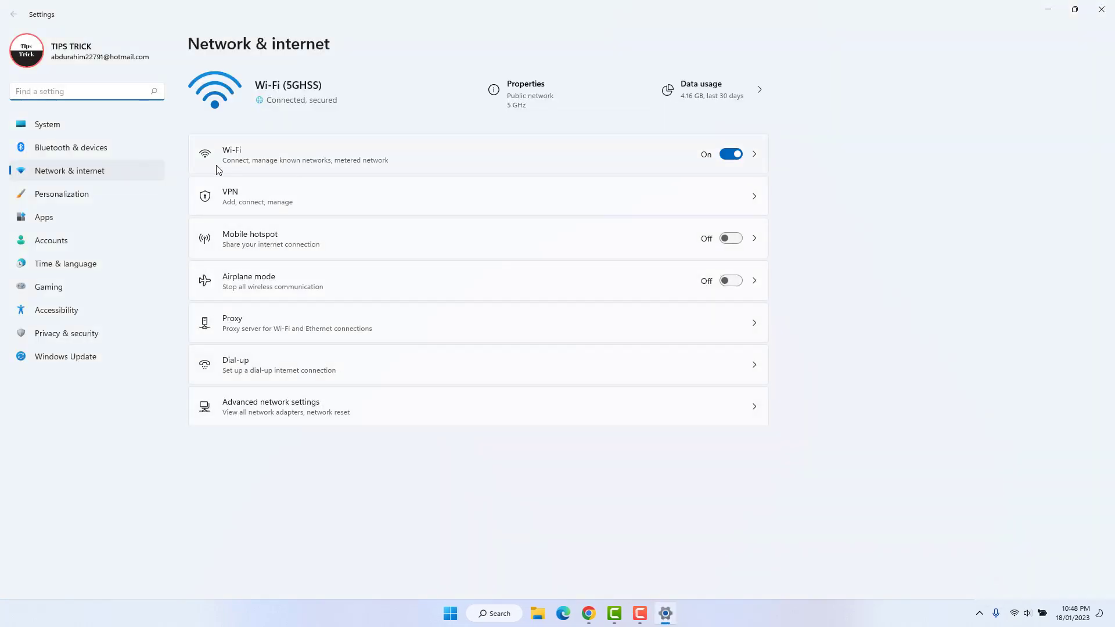
click(760, 155)
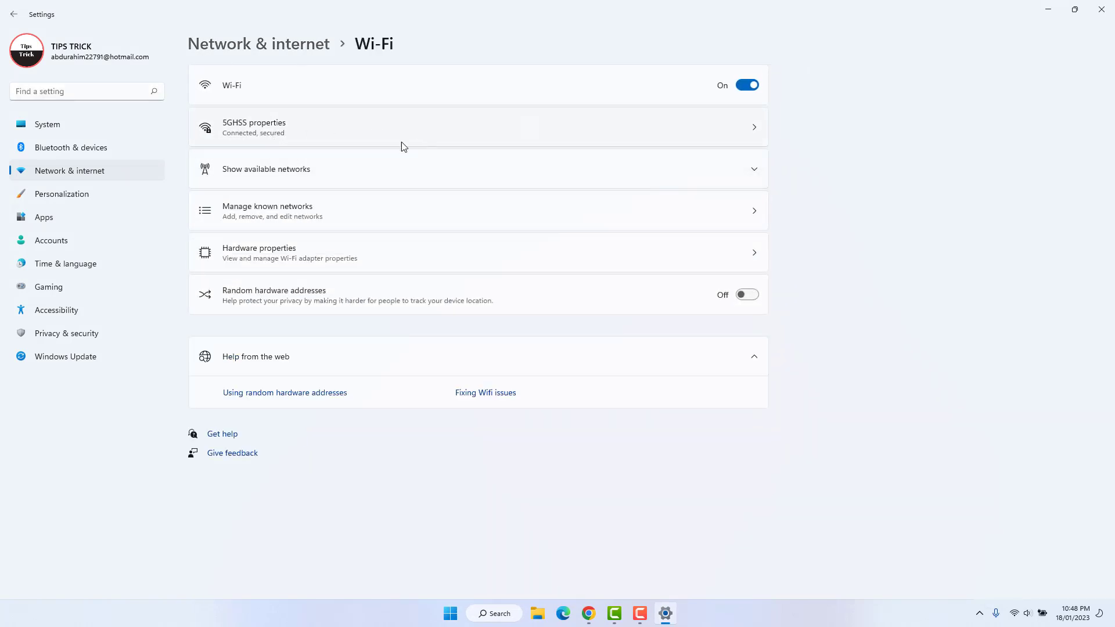
click(757, 128)
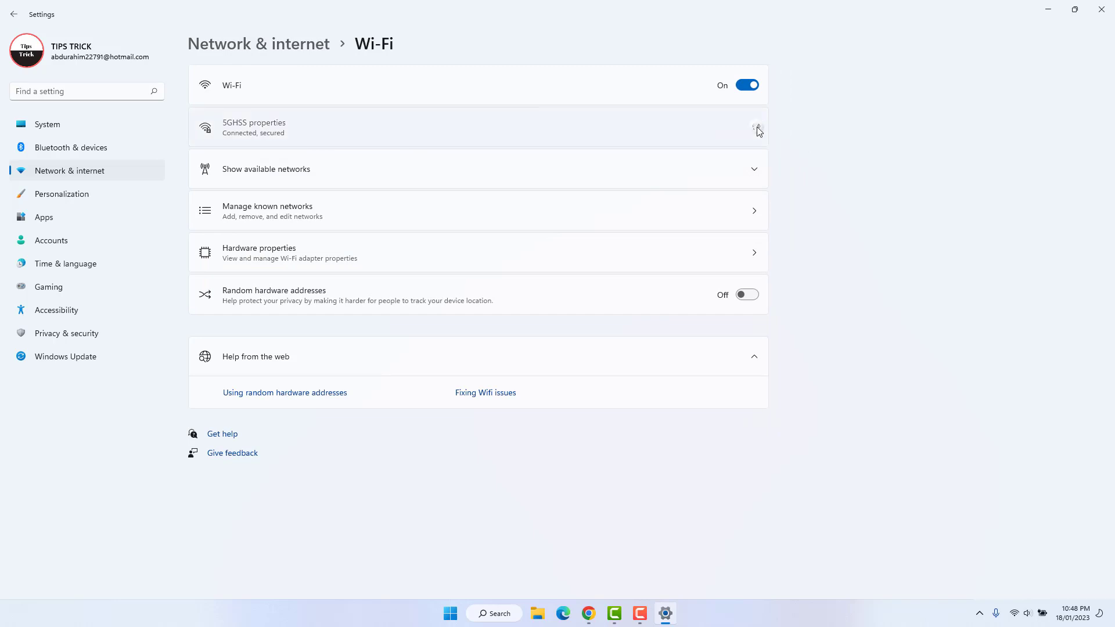
scroll(1112, 203, down, 1)
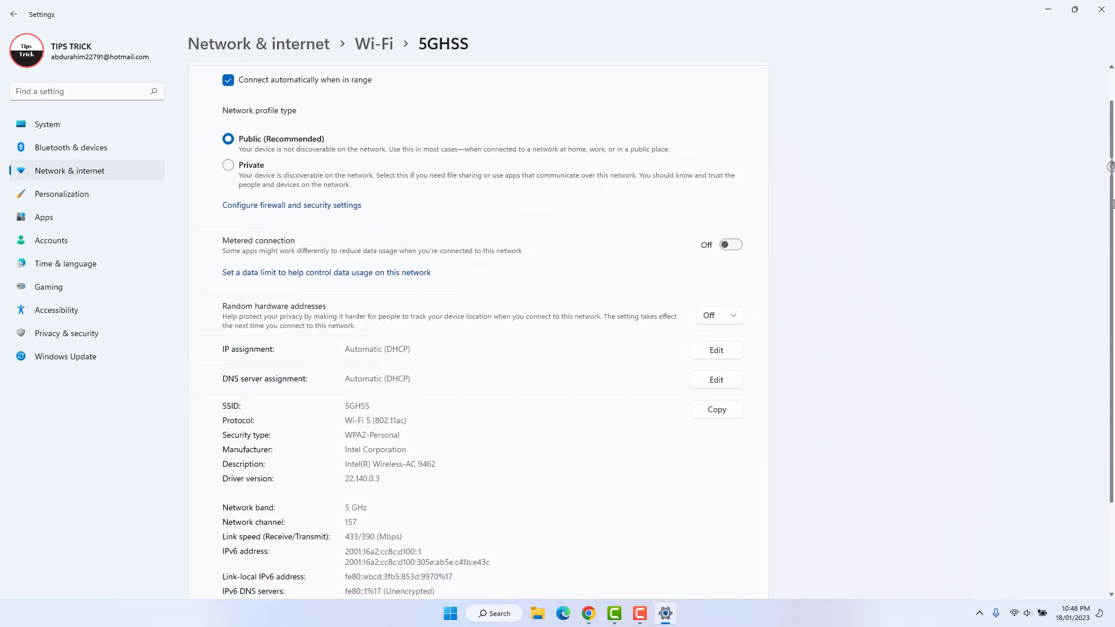
scroll(1112, 203, down, 3)
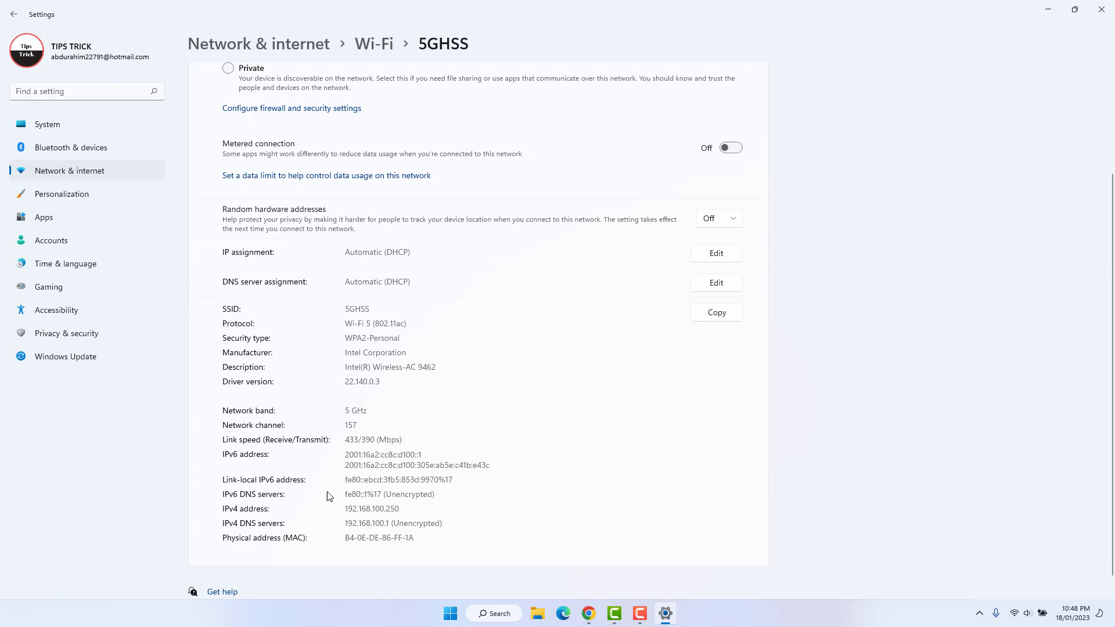
drag(401, 513, 333, 519)
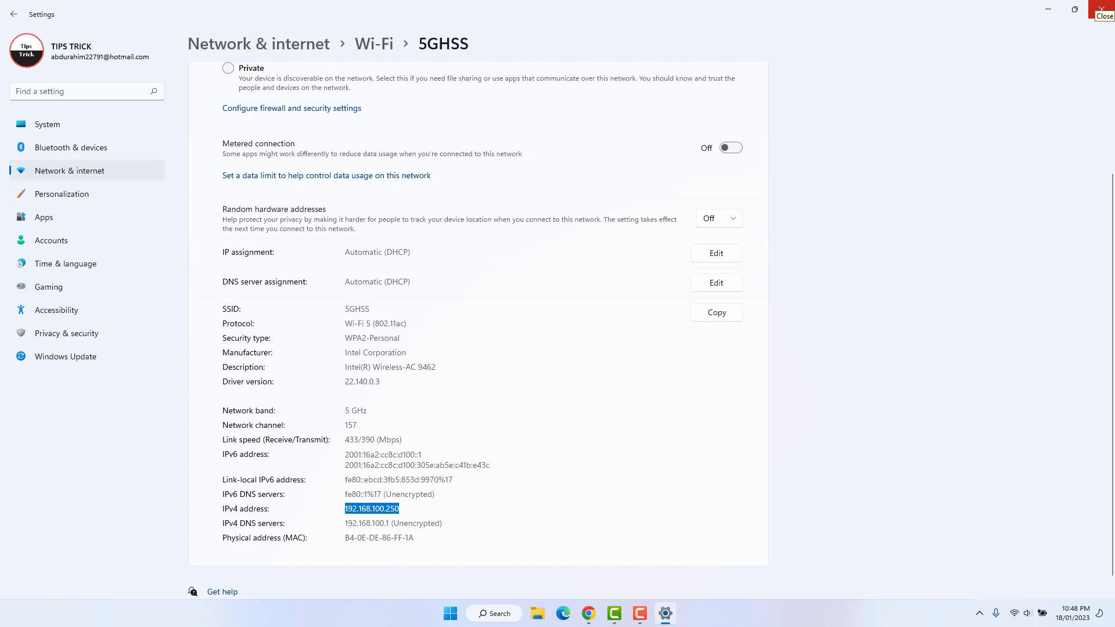
click(1101, 8)
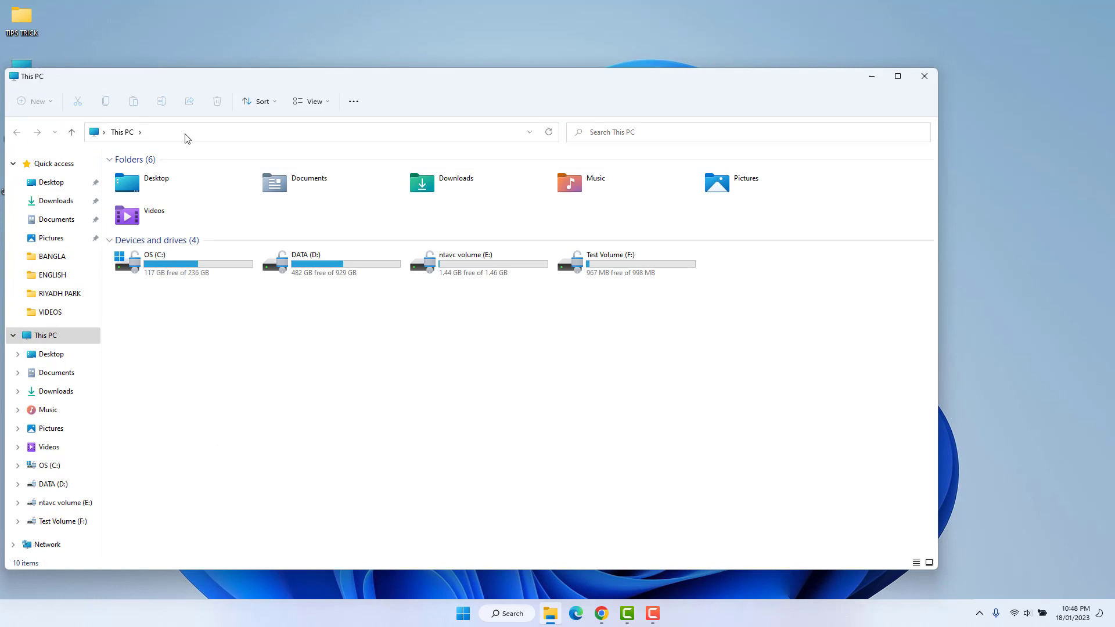
Go to \\192.168.100.250 from File Explorer's address bar and open the Sharefolder share.
click(185, 137)
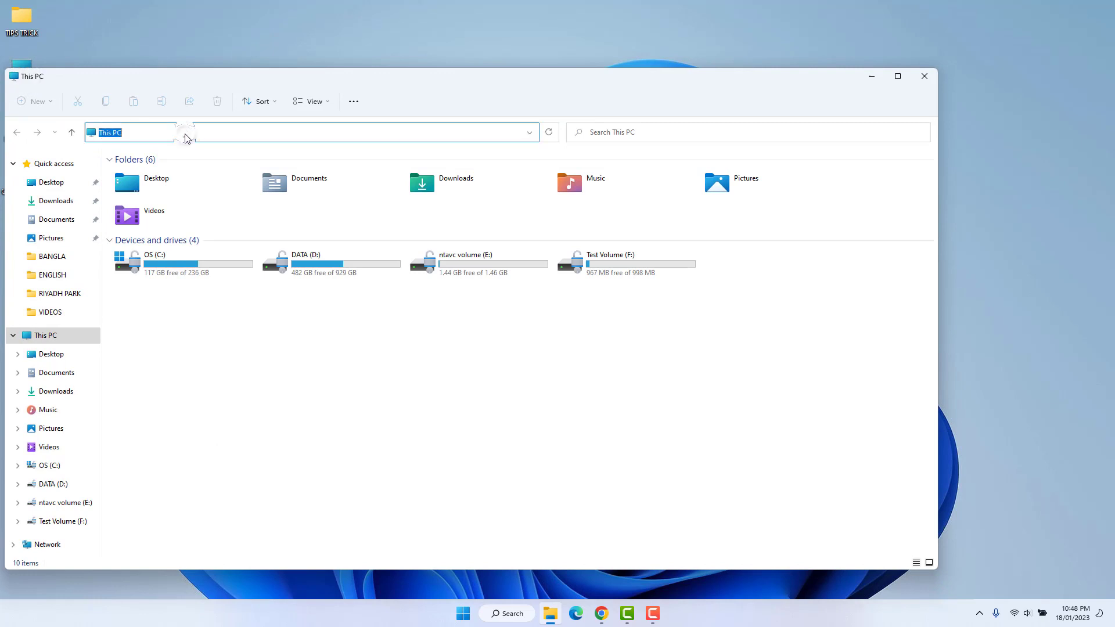
text(\192.168.100.250)
key(Return)
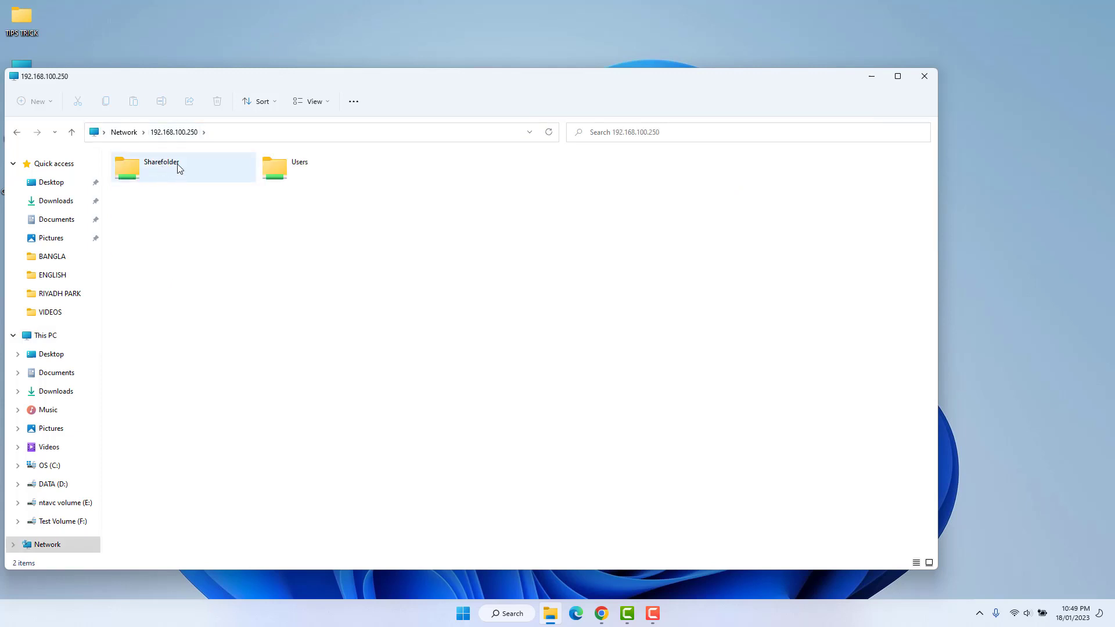
drag(258, 77, 393, 81)
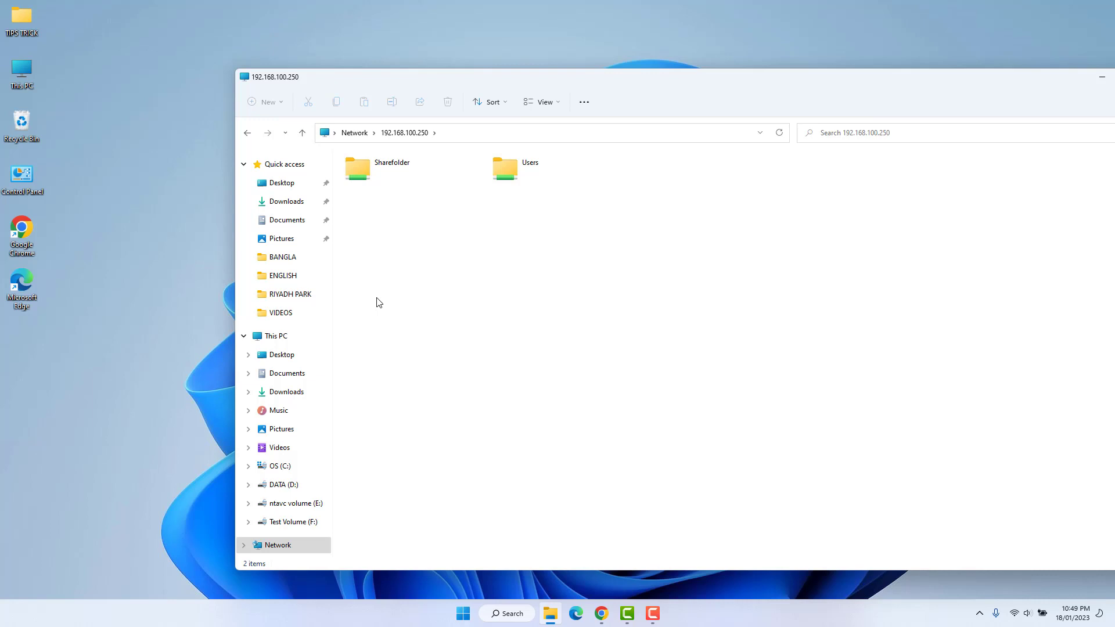
double_click(412, 177)
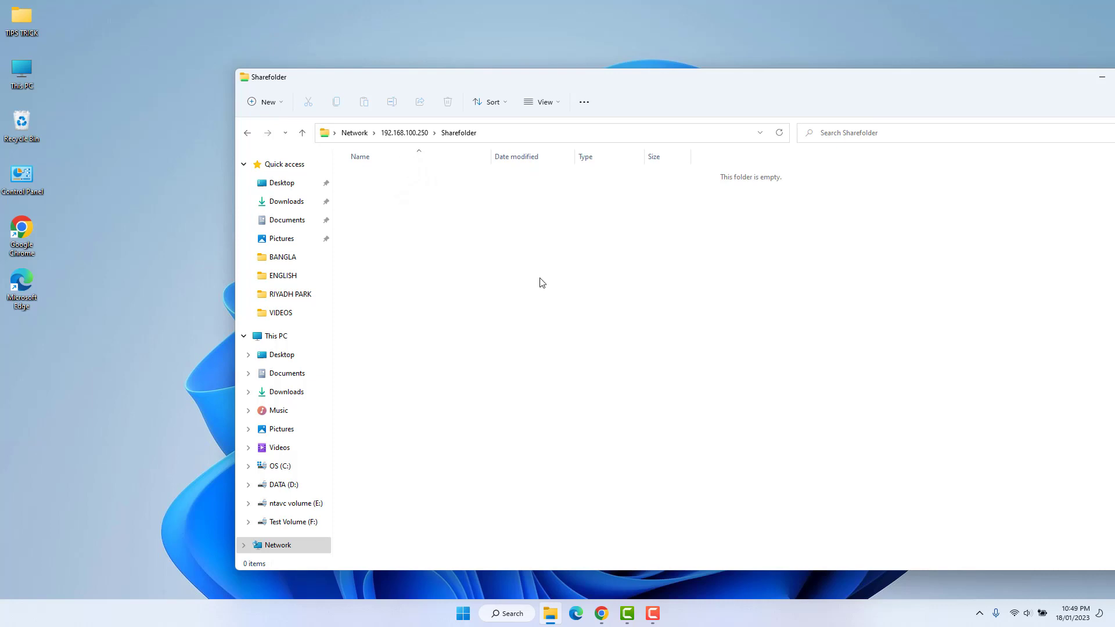